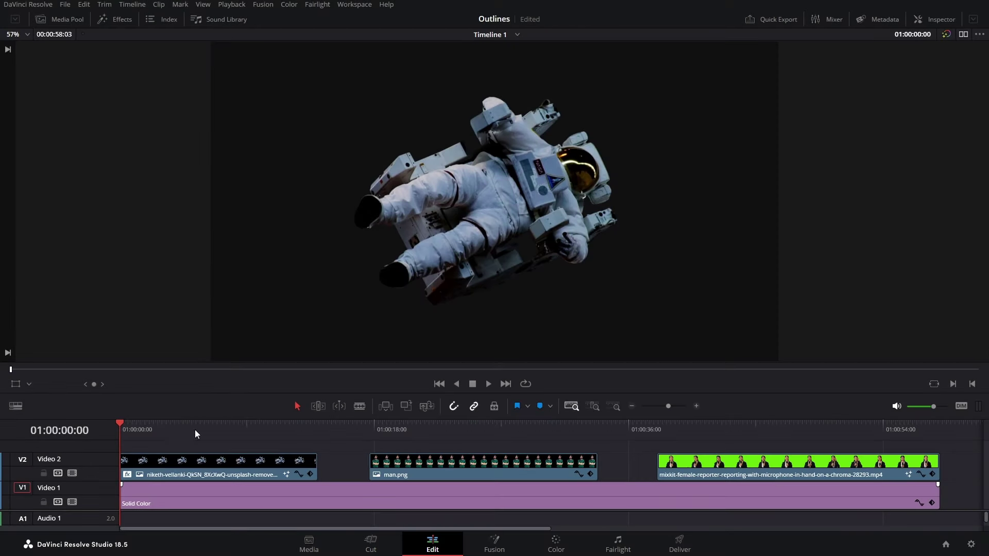
# Step: In the Solid Color clip's Fusion comp, add Background and Matte Control nodes, wire and view MatteControl1
pyautogui.click(216, 500)
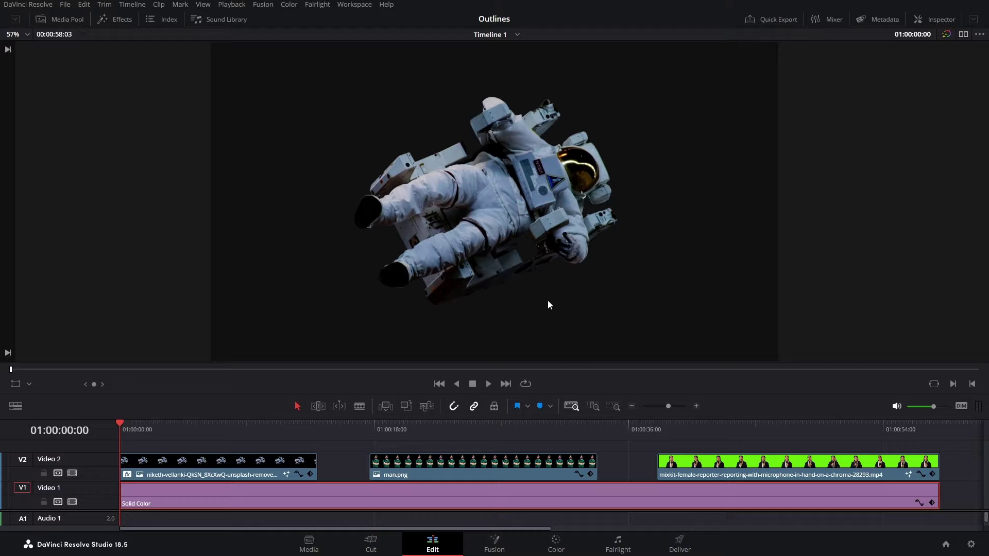
pyautogui.click(493, 542)
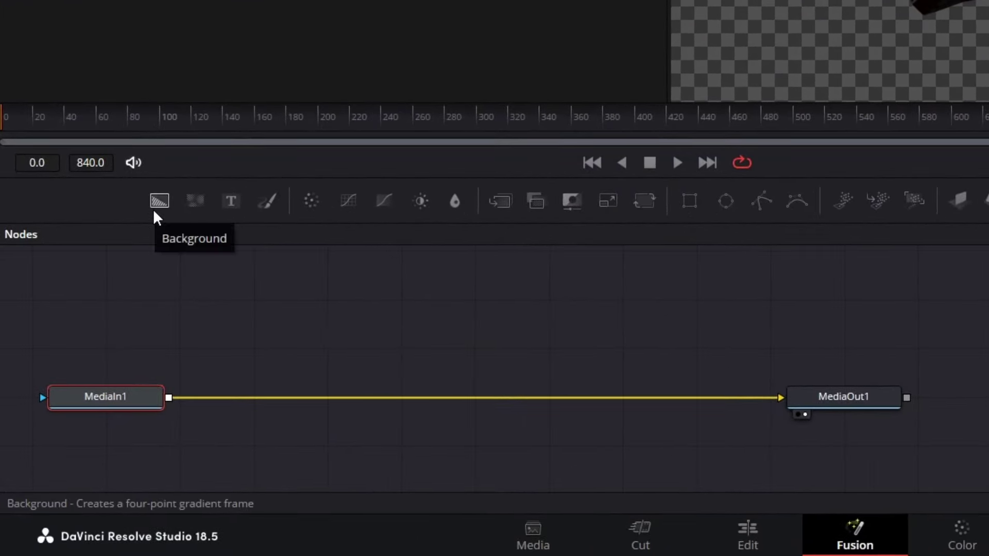
pyautogui.moveTo(153, 209); pyautogui.dragTo(239, 326)
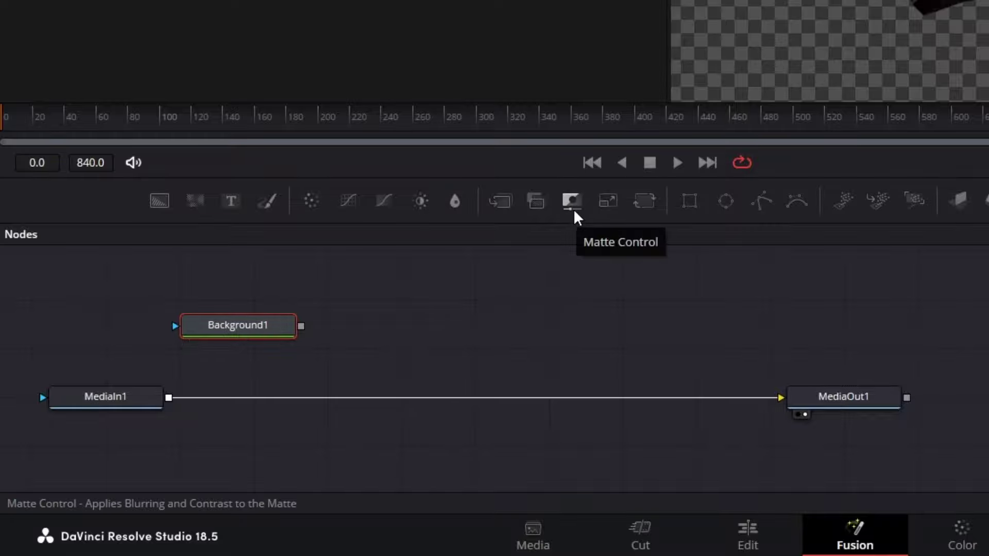
pyautogui.moveTo(577, 219); pyautogui.dragTo(442, 327)
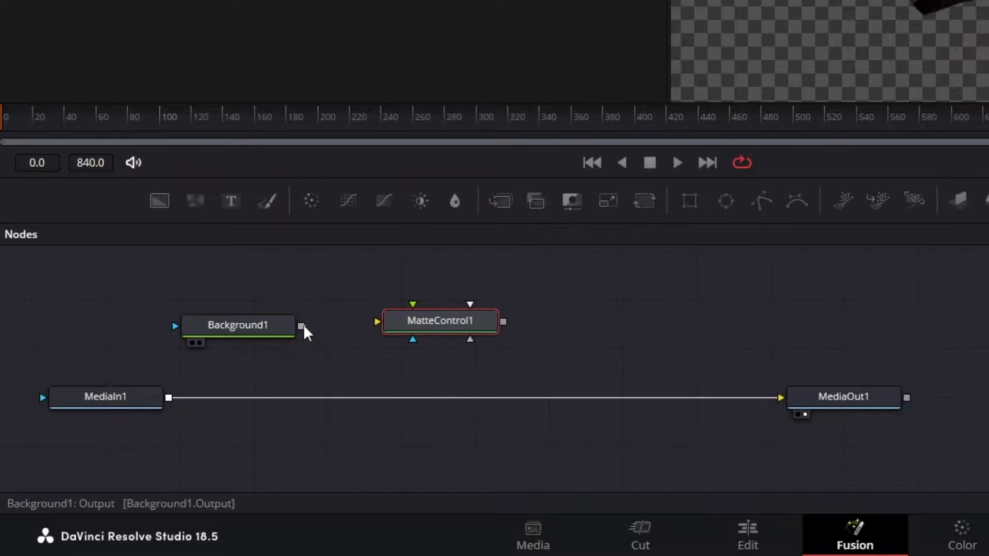
pyautogui.moveTo(302, 326); pyautogui.dragTo(378, 322)
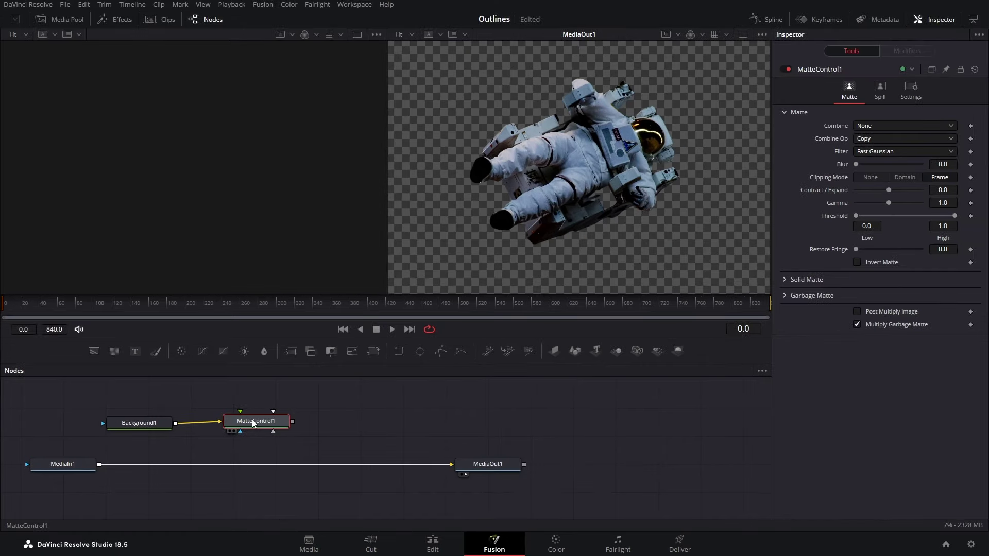
pyautogui.moveTo(253, 423); pyautogui.dragTo(174, 207)
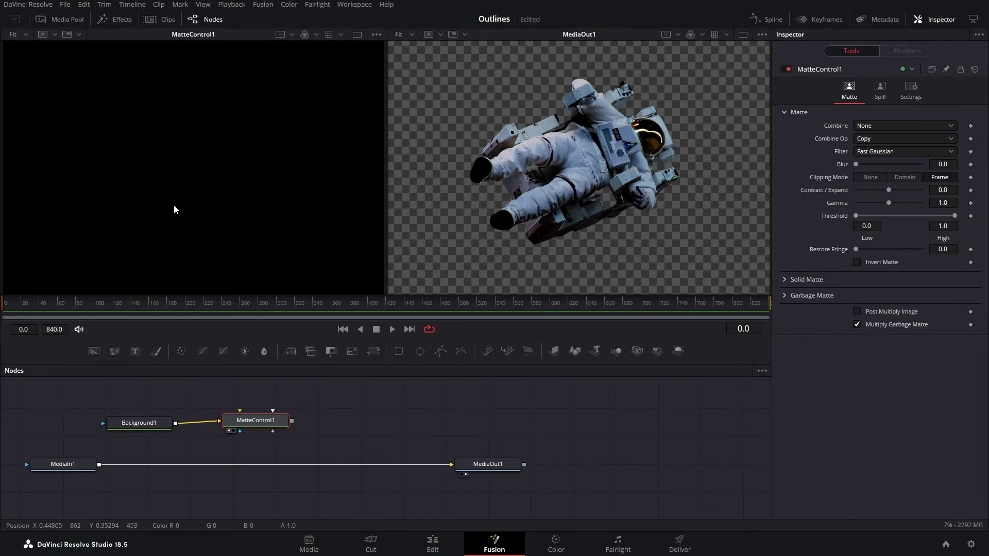
# Step: Set Background1's colour to pure green (Green 1.0)
pyautogui.click(146, 427)
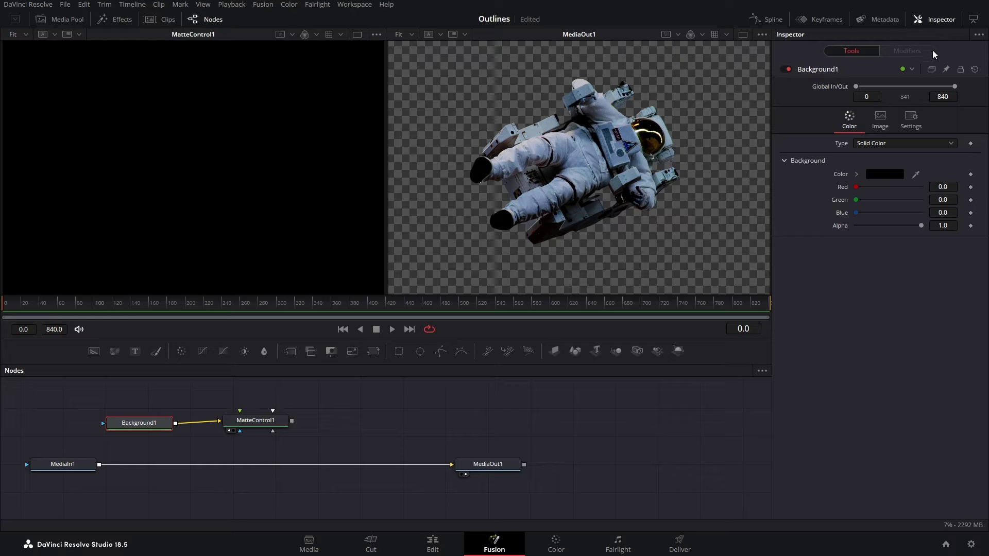
pyautogui.click(883, 174)
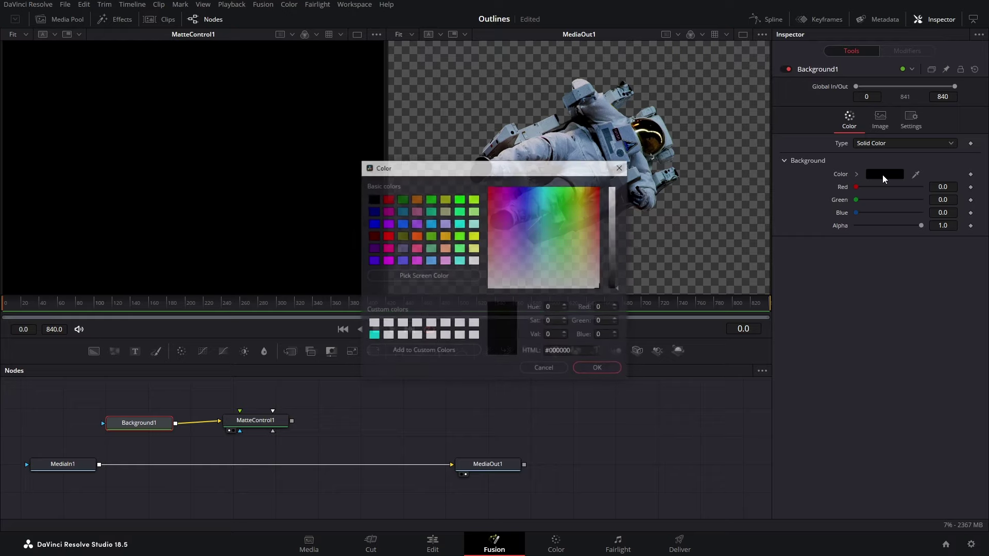
pyautogui.click(460, 202)
pyautogui.click(593, 366)
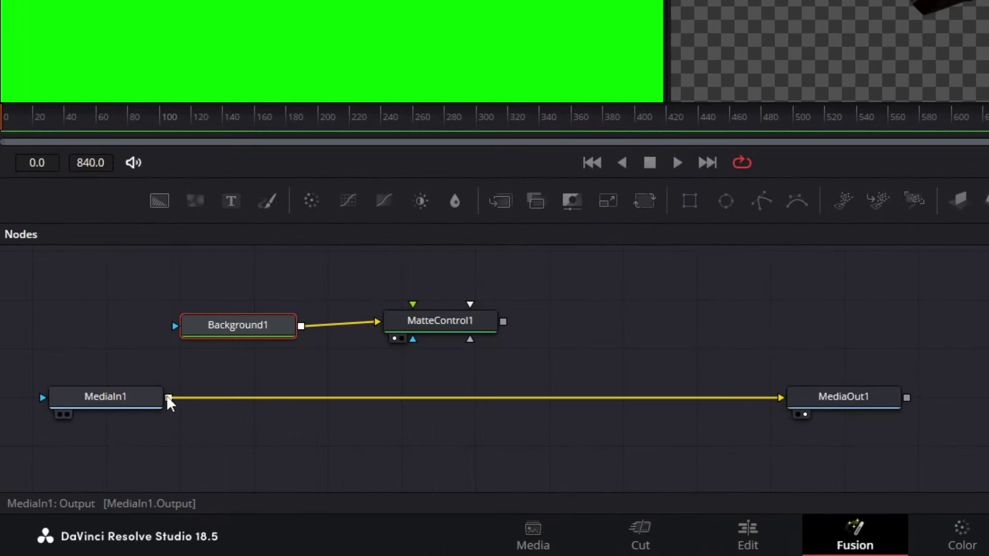
# Step: Make MediaIn1's astronaut MatteControl1's garbage matte, then add and view a DeltaKeyer1 after it
pyautogui.moveTo(169, 398); pyautogui.dragTo(474, 340)
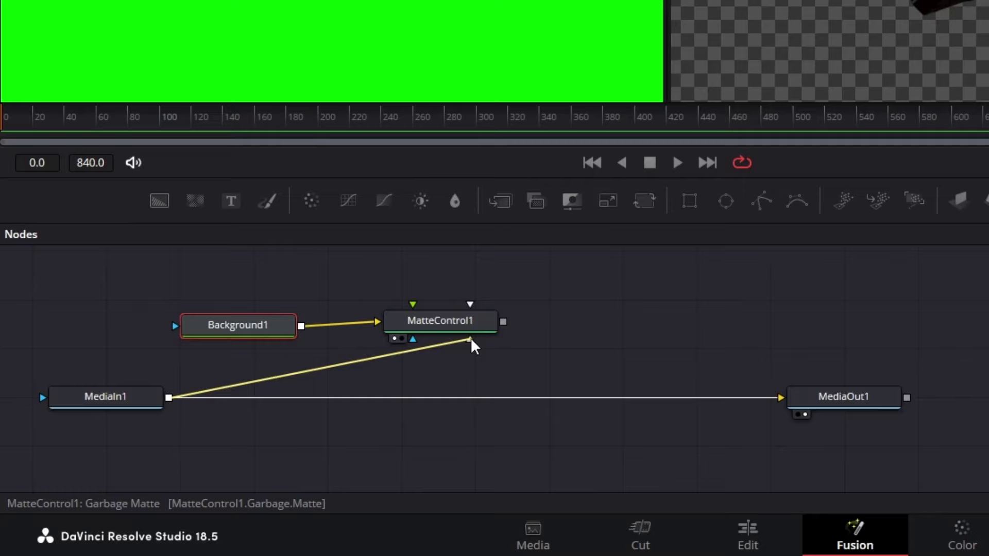
pyautogui.moveTo(475, 346); pyautogui.dragTo(472, 344)
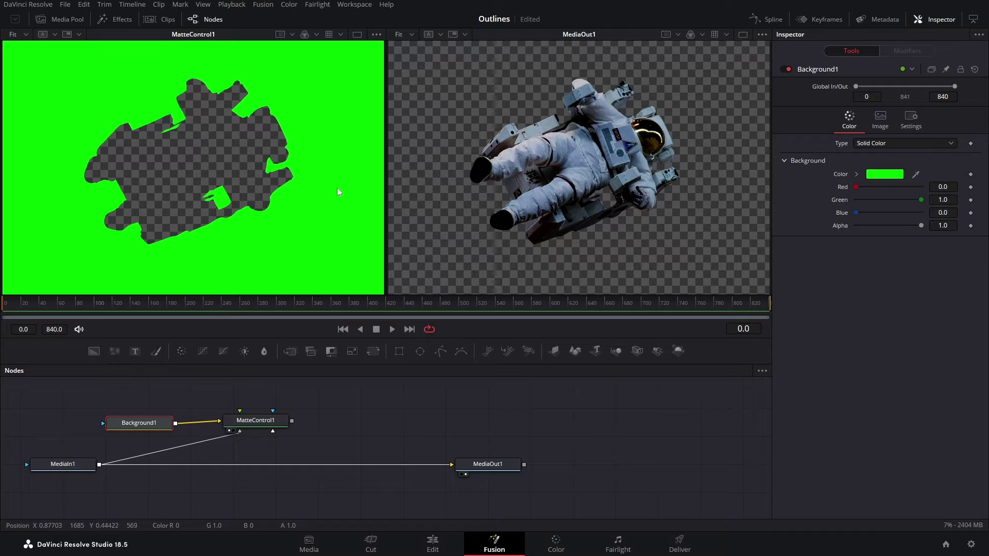
pyautogui.click(260, 422)
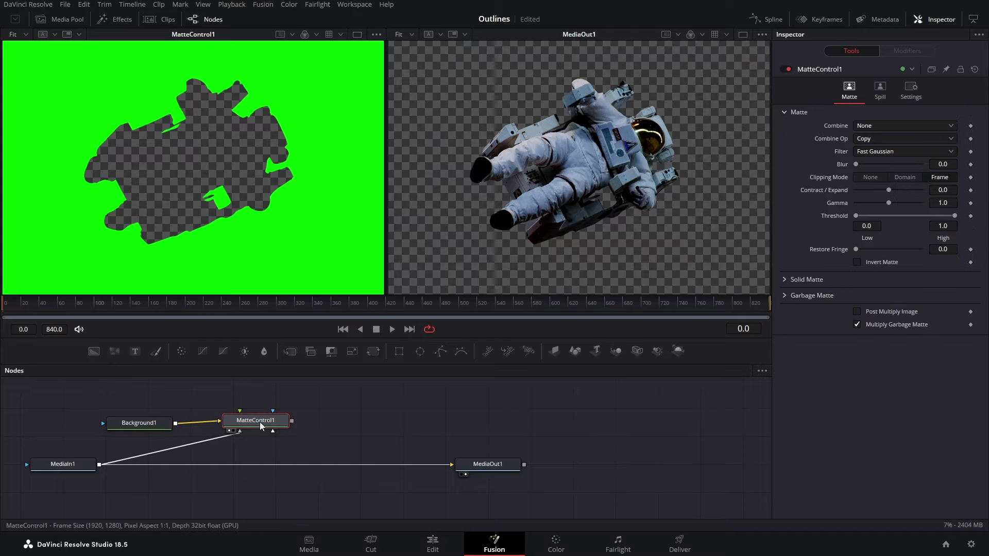
pyautogui.hotkey('shift', 'space')
pyautogui.write('delt')
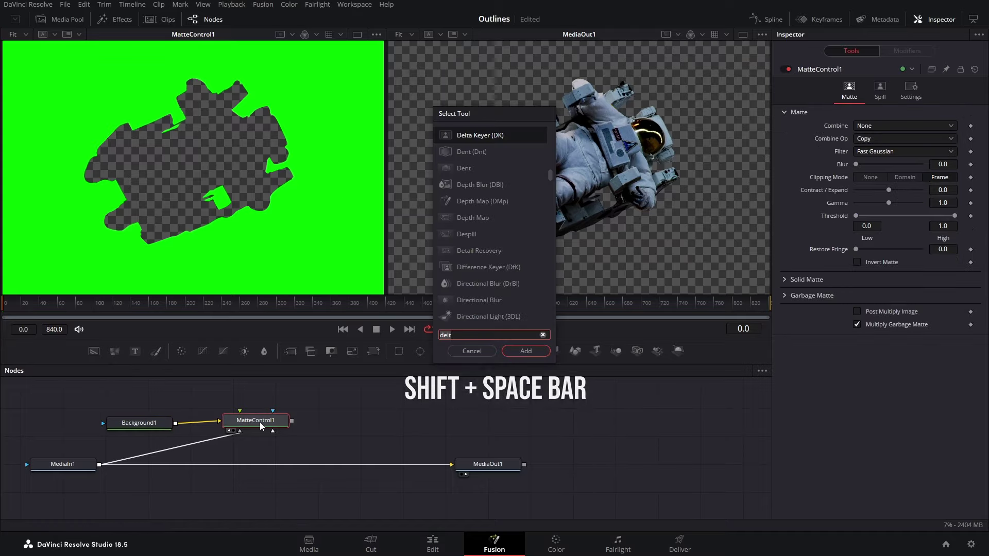
pyautogui.write('a')
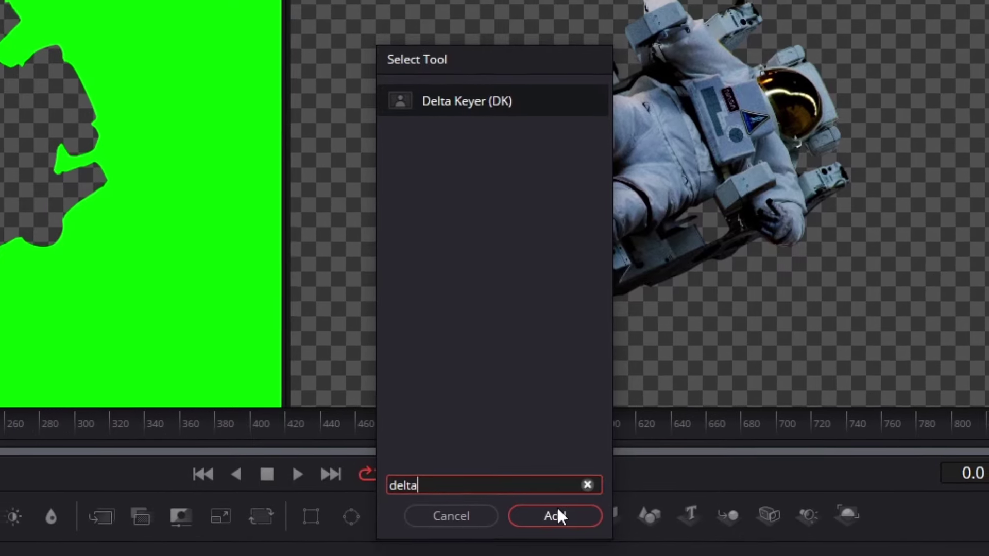
pyautogui.click(557, 521)
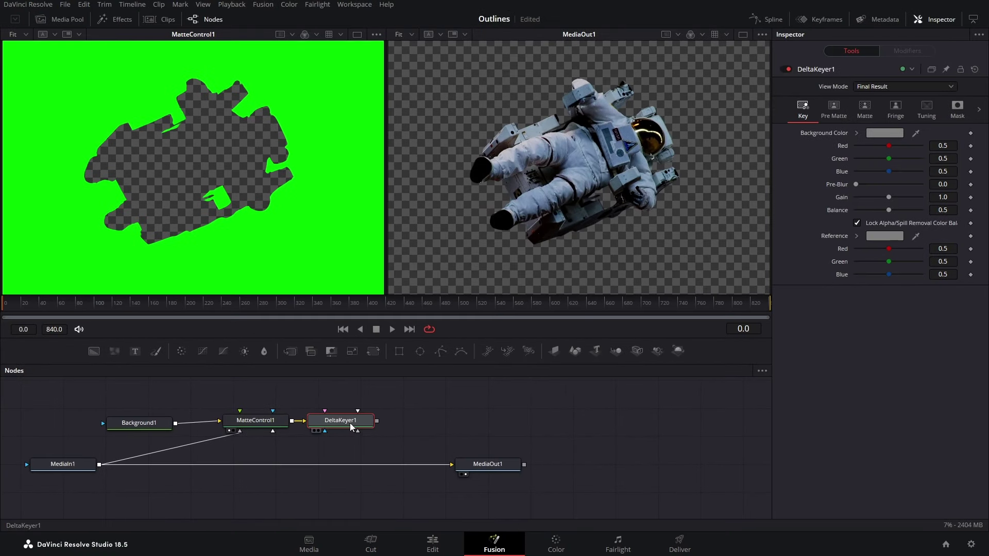
pyautogui.press('1')
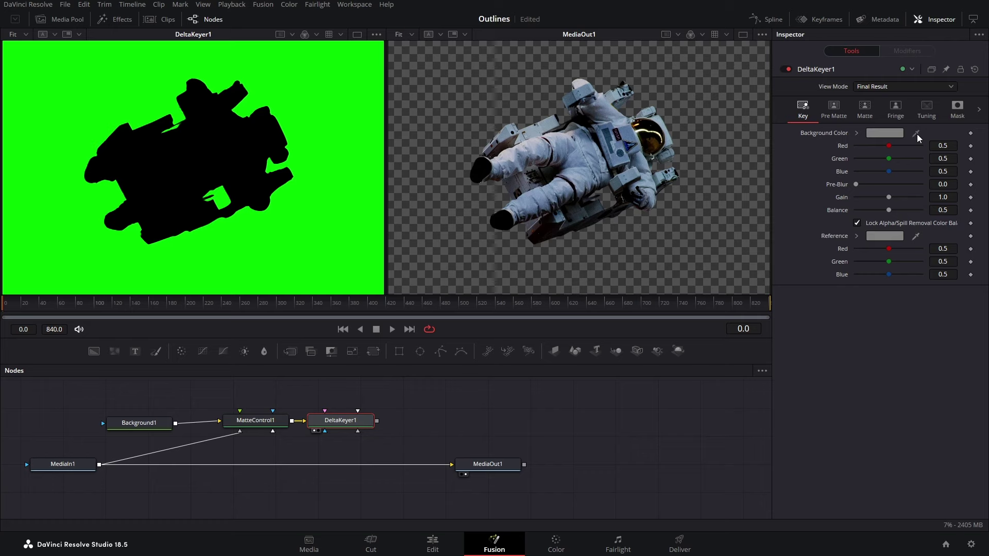
# Step: Key out the green with DeltaKeyer1's Background Color eyedropper and set Erode/Dilate to 0.0086
pyautogui.moveTo(917, 134); pyautogui.dragTo(319, 101)
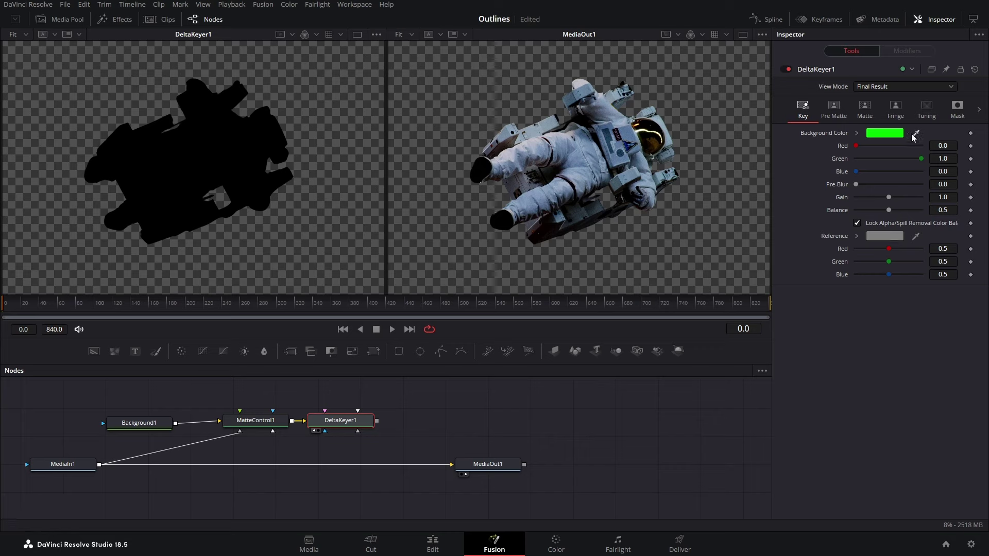
pyautogui.click(865, 109)
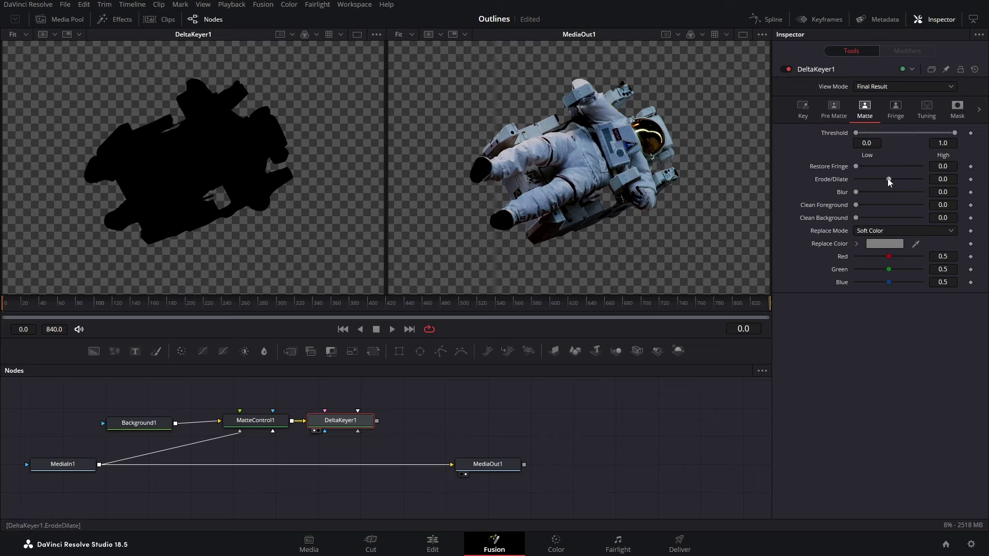
pyautogui.moveTo(888, 179); pyautogui.dragTo(902, 179)
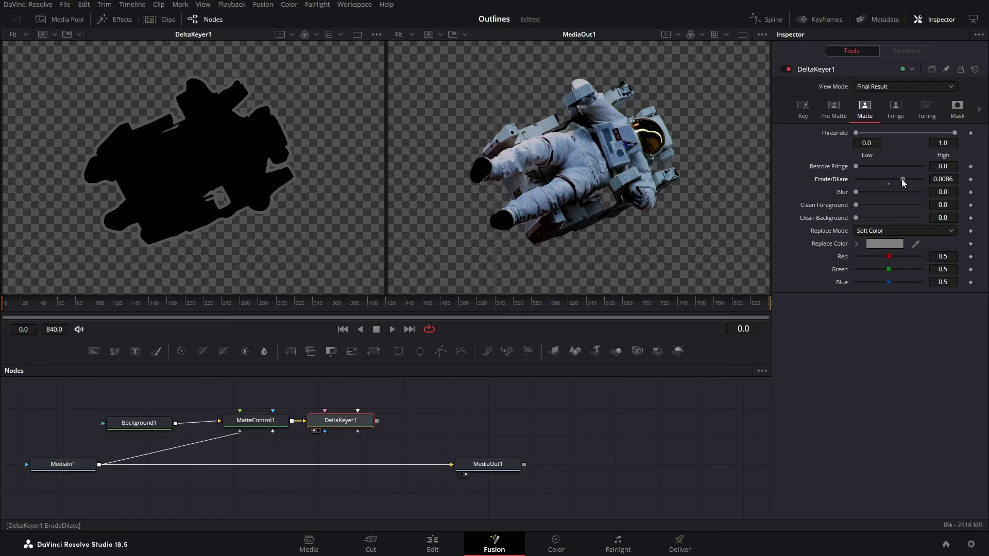
pyautogui.scroll(5, 197, 93)
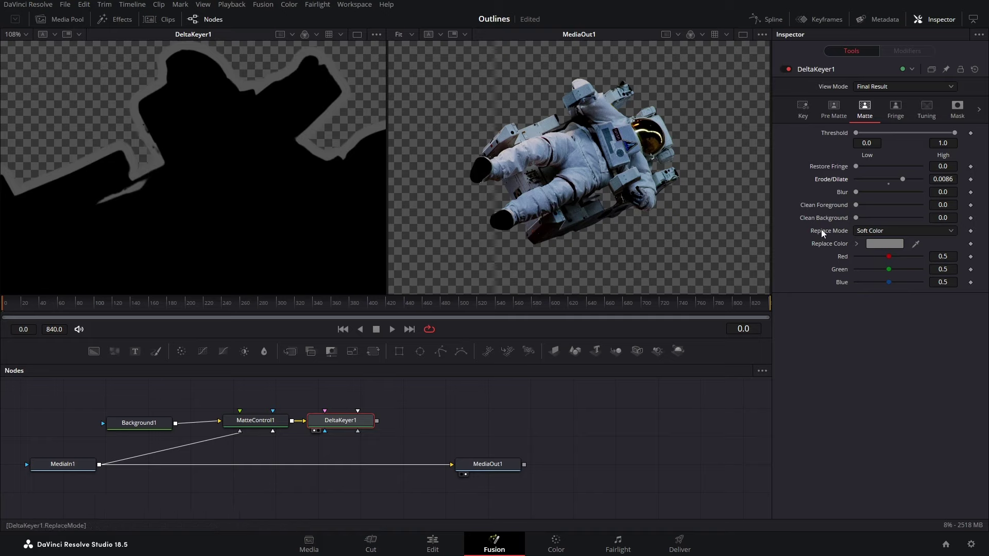
# Step: Set DeltaKeyer1's replace mode to a hard solid white colour and fit the viewer
pyautogui.click(879, 231)
pyautogui.click(876, 271)
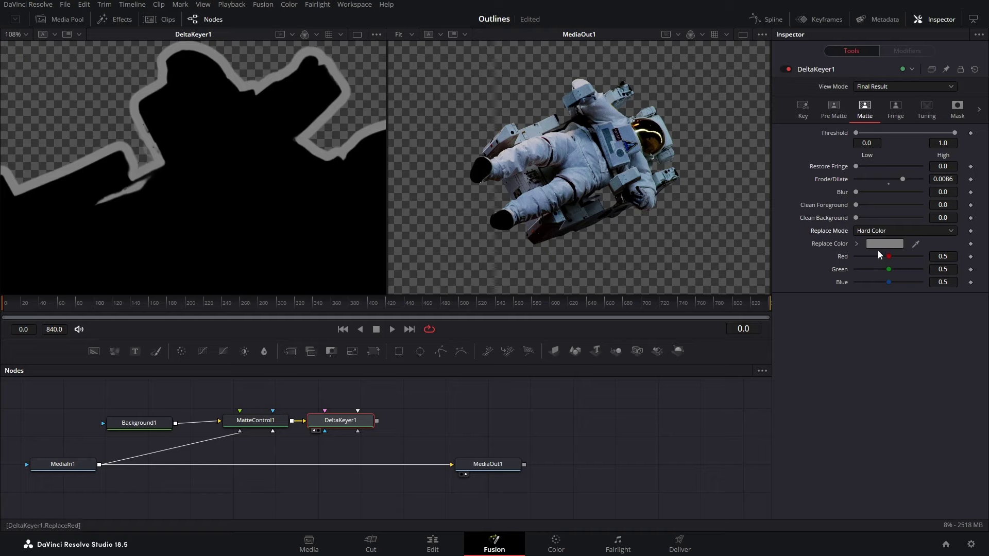
pyautogui.click(877, 245)
pyautogui.click(504, 191)
pyautogui.click(510, 216)
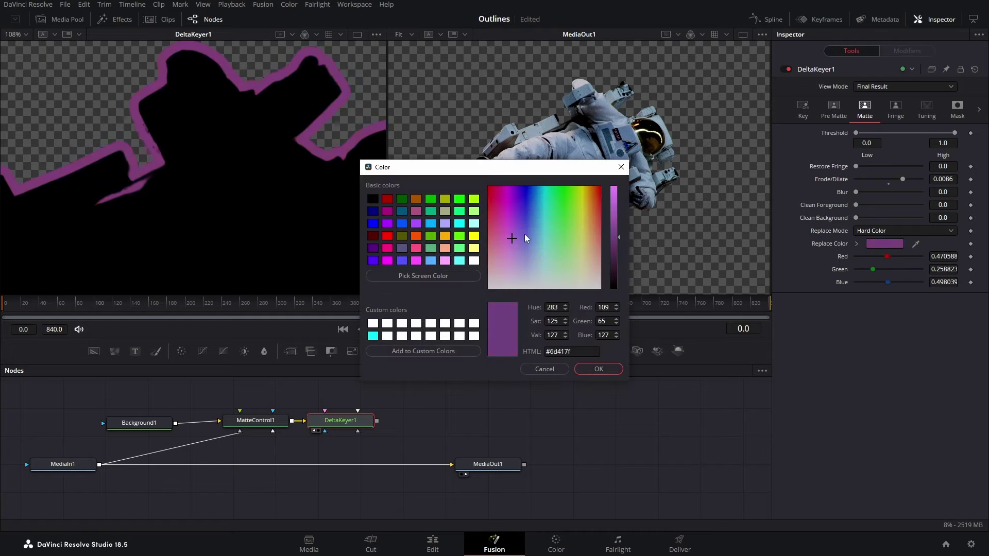
pyautogui.click(567, 211)
pyautogui.click(526, 228)
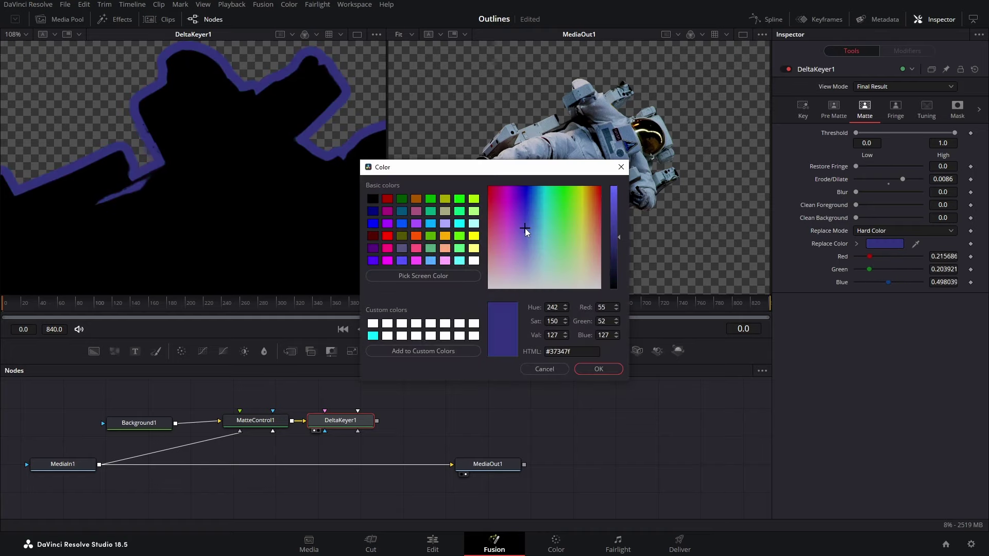
pyautogui.click(474, 261)
pyautogui.click(581, 369)
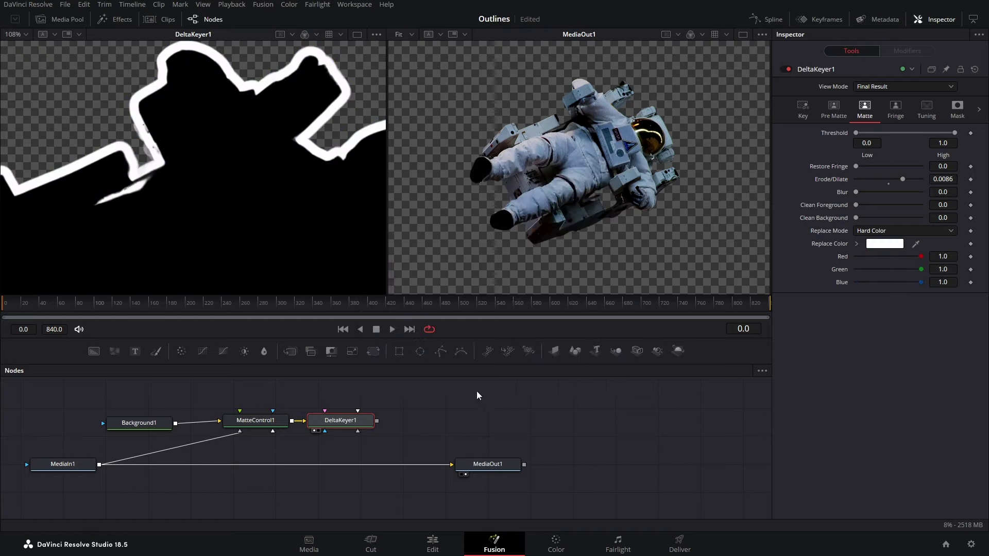
pyautogui.click(23, 35)
pyautogui.click(23, 48)
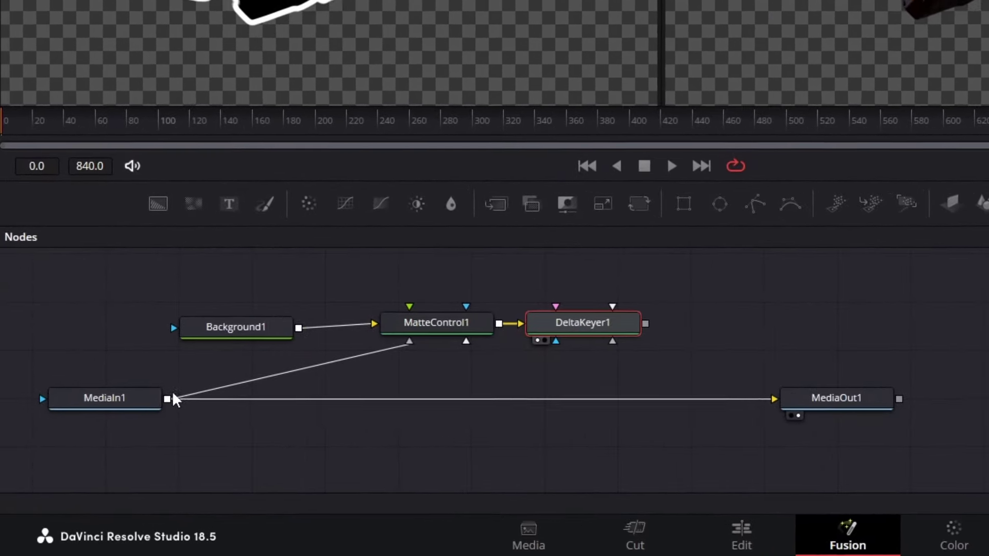
# Step: Feed MediaIn1 into DeltaKeyer1's mask, save, and merge the outline over the astronaut with Merge1
pyautogui.moveTo(170, 400); pyautogui.dragTo(617, 340)
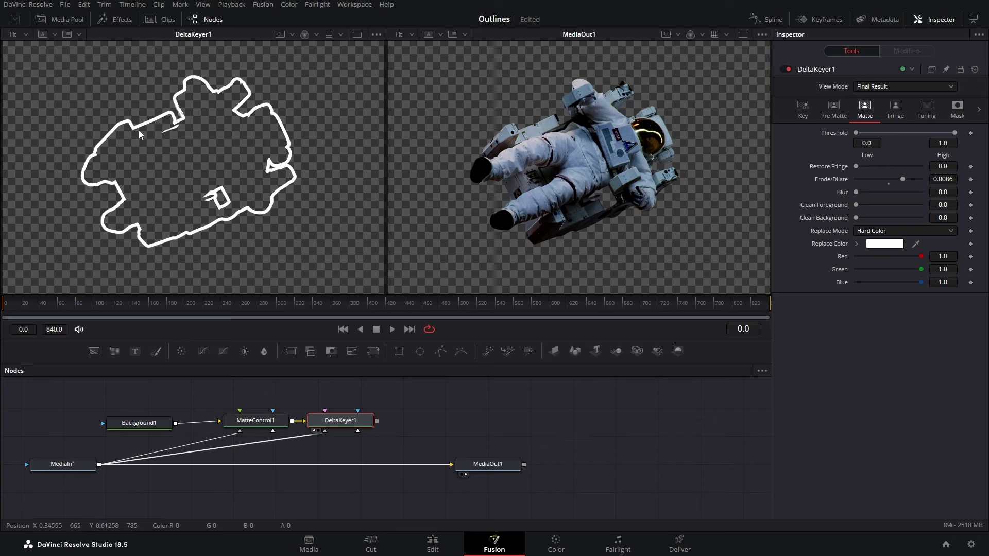
pyautogui.hotkey('ctrl', 's')
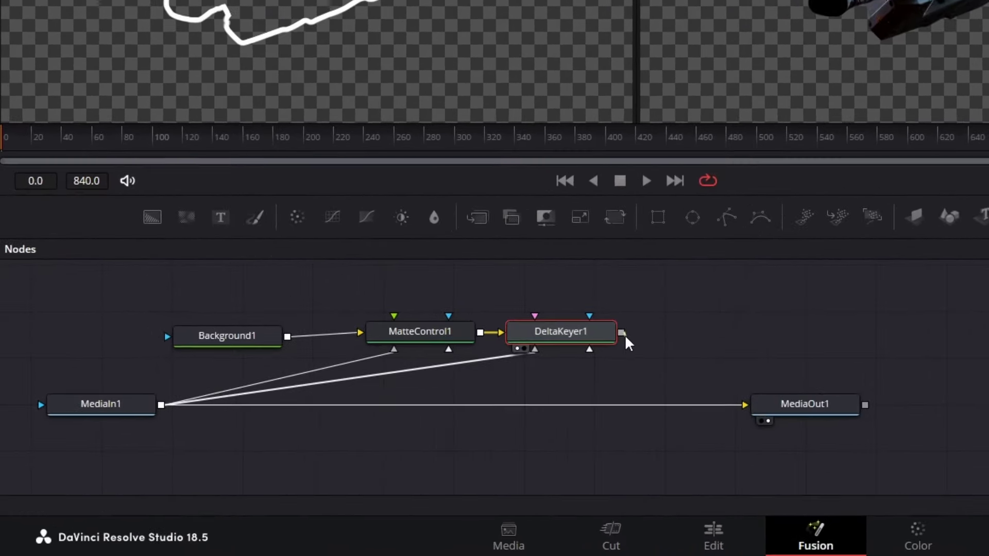
pyautogui.moveTo(623, 334); pyautogui.dragTo(145, 424)
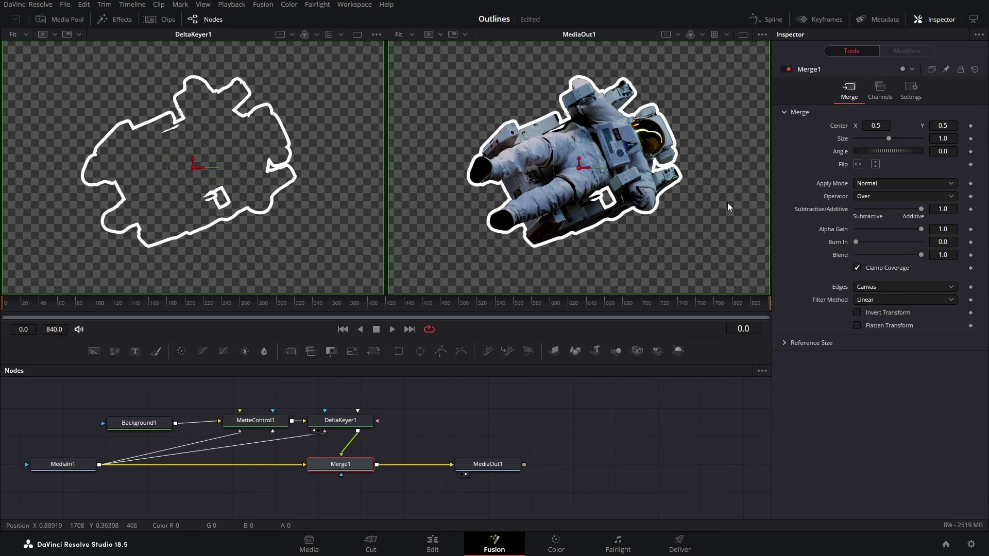
pyautogui.click(431, 544)
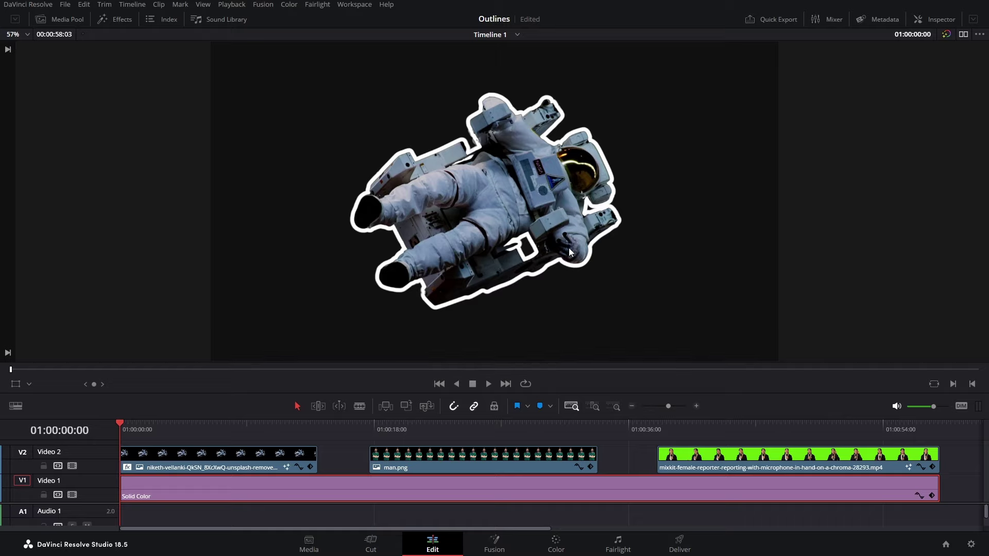
pyautogui.click(123, 19)
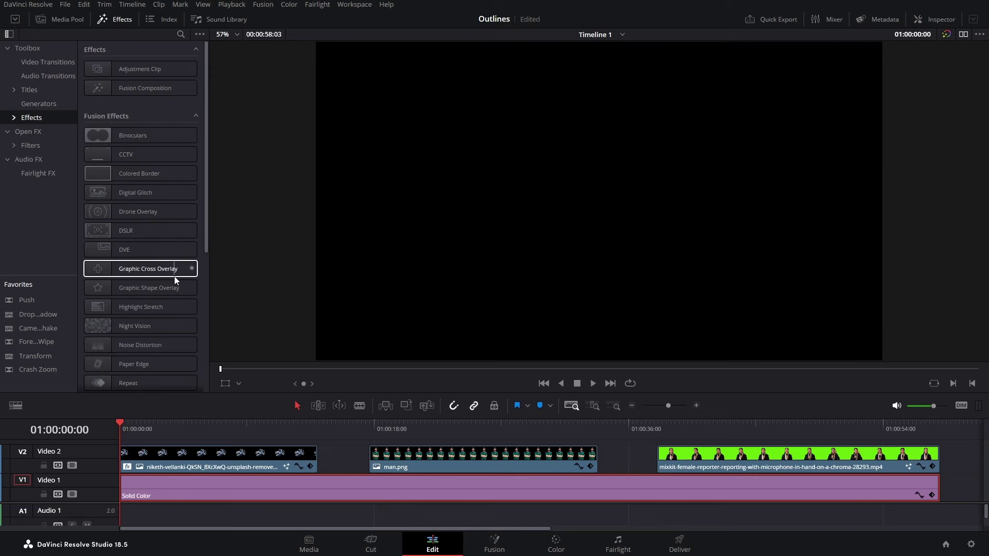
# Step: Insert a MatteControl2 node after MediaIn1 and marquee-select all the outline nodes
pyautogui.click(512, 545)
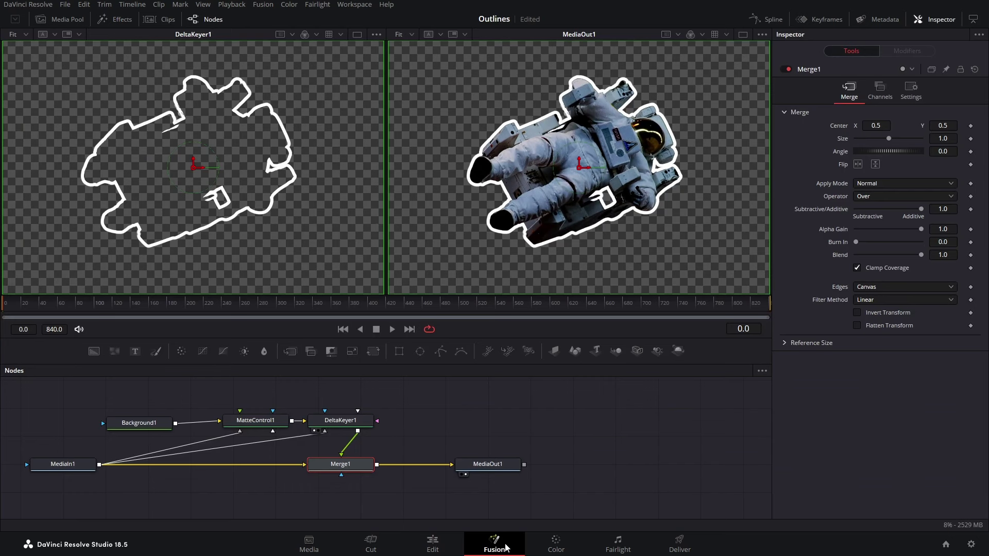
pyautogui.click(63, 464)
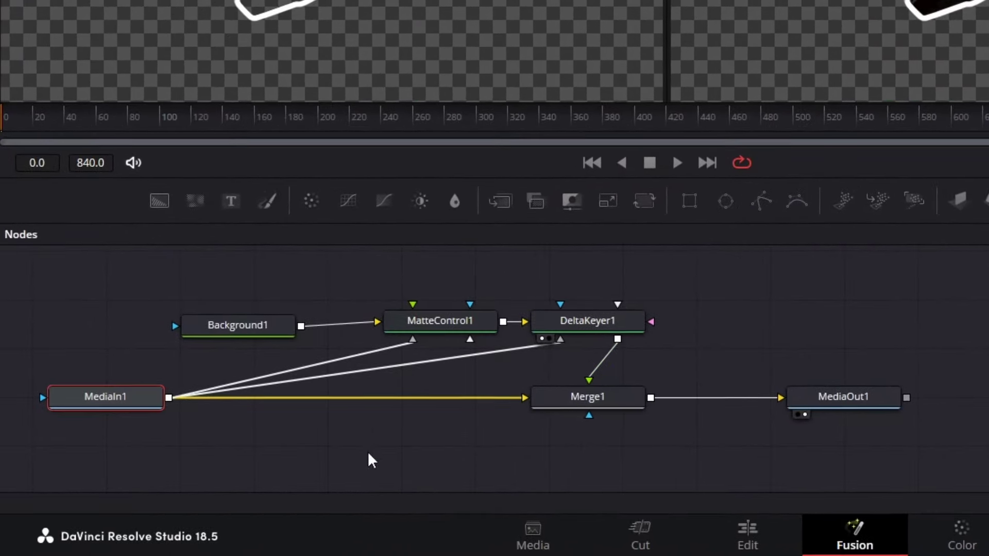
pyautogui.moveTo(100, 404)
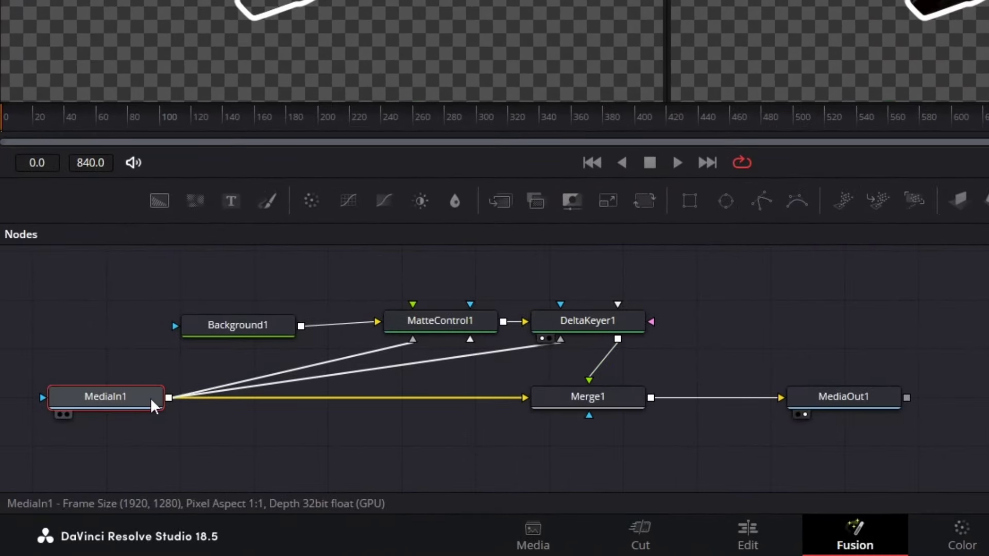
pyautogui.moveTo(146, 398)
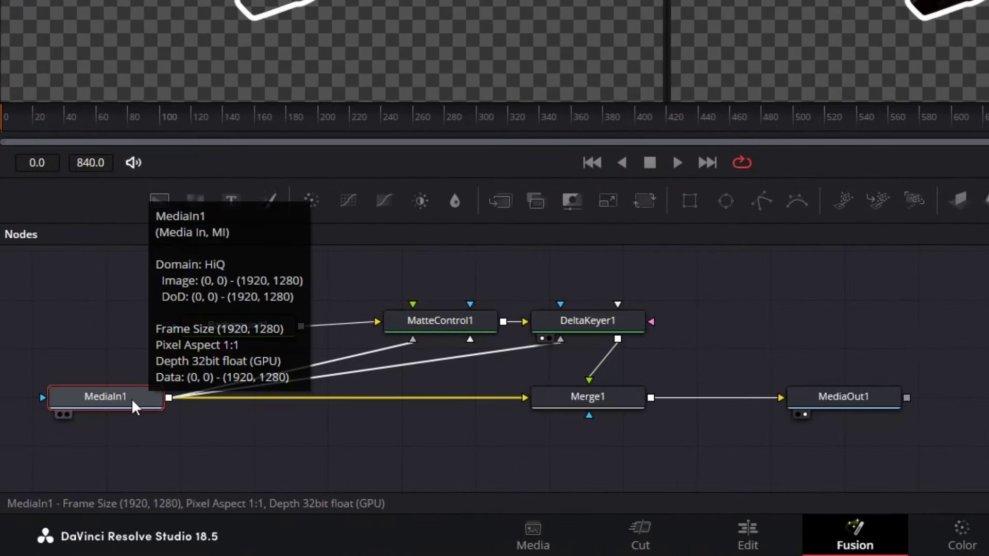
pyautogui.click(570, 212)
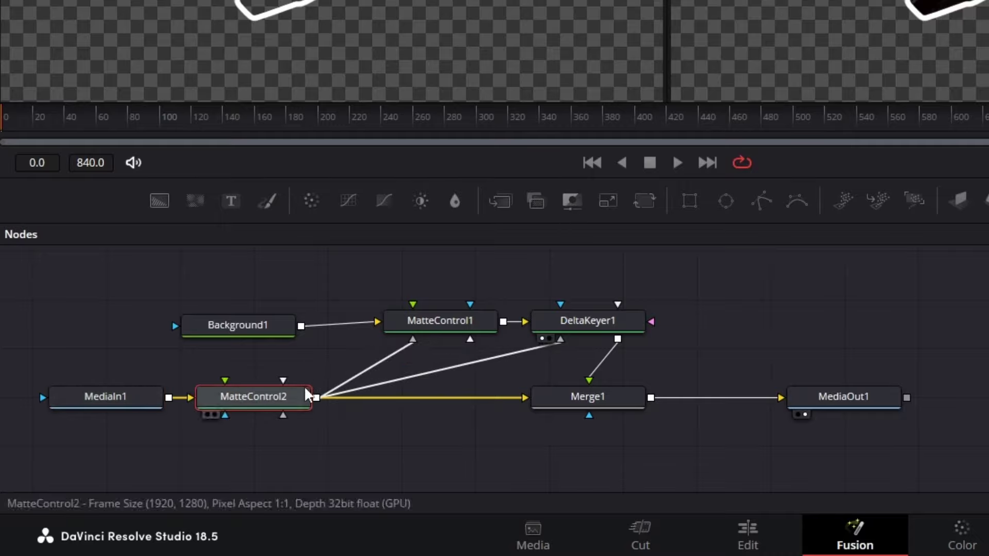
pyautogui.moveTo(691, 454); pyautogui.dragTo(235, 259)
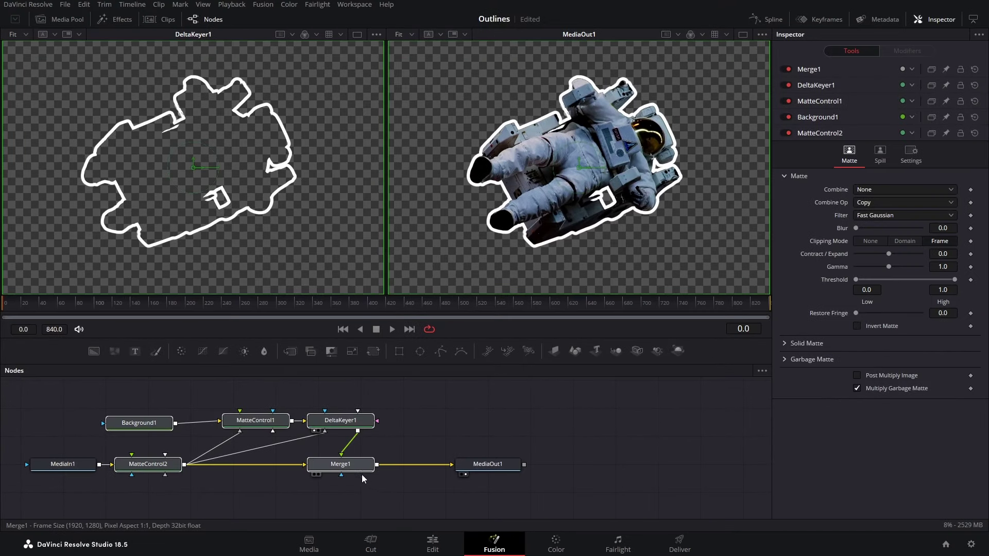
# Step: Create a macro from the selected nodes and name it 'Stroke'
pyautogui.rightClick(601, 408)
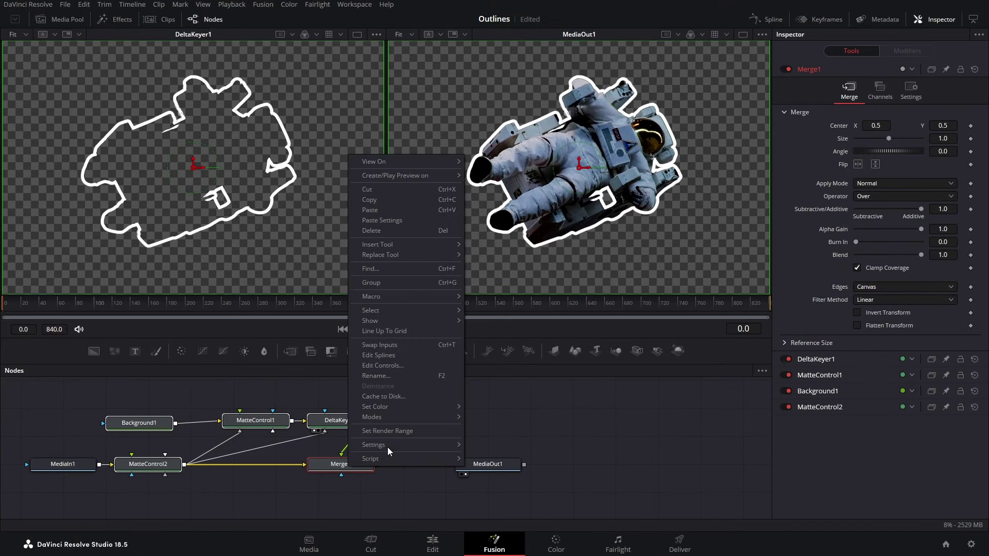
pyautogui.moveTo(424, 298)
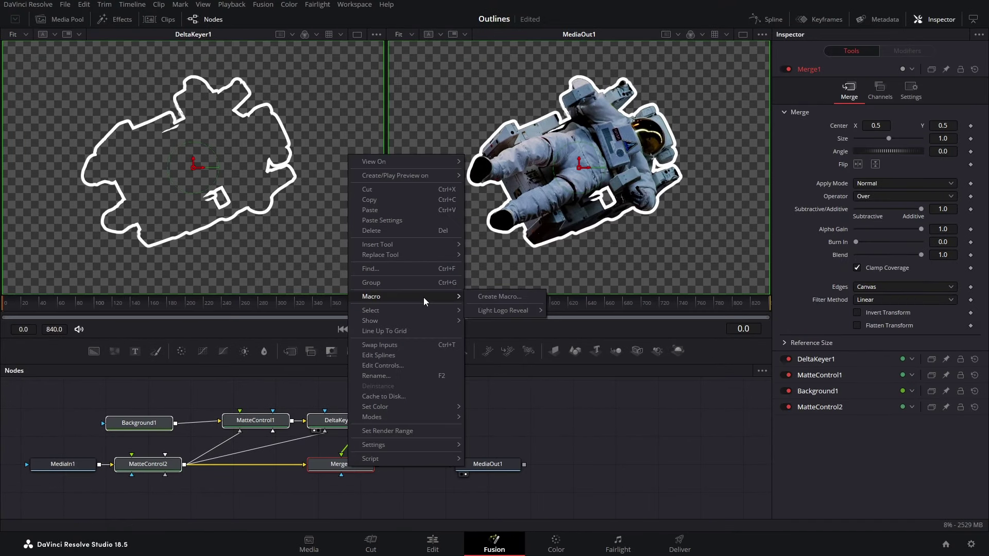
pyautogui.click(474, 298)
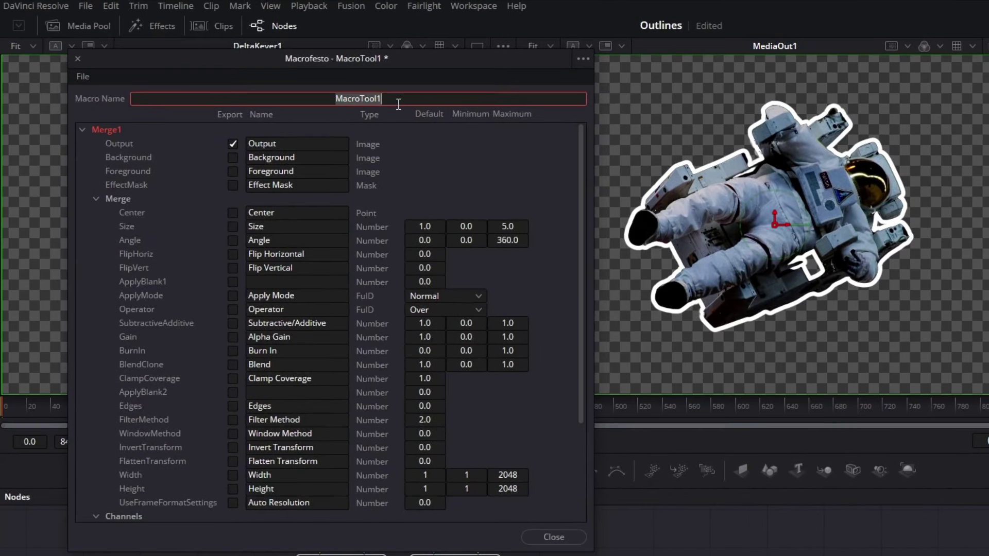
pyautogui.write('Stroke')
# Step: Export DeltaKeyer1's Erode/Dilate in the macro, renamed 'Stroke Thickness'
pyautogui.click(82, 130)
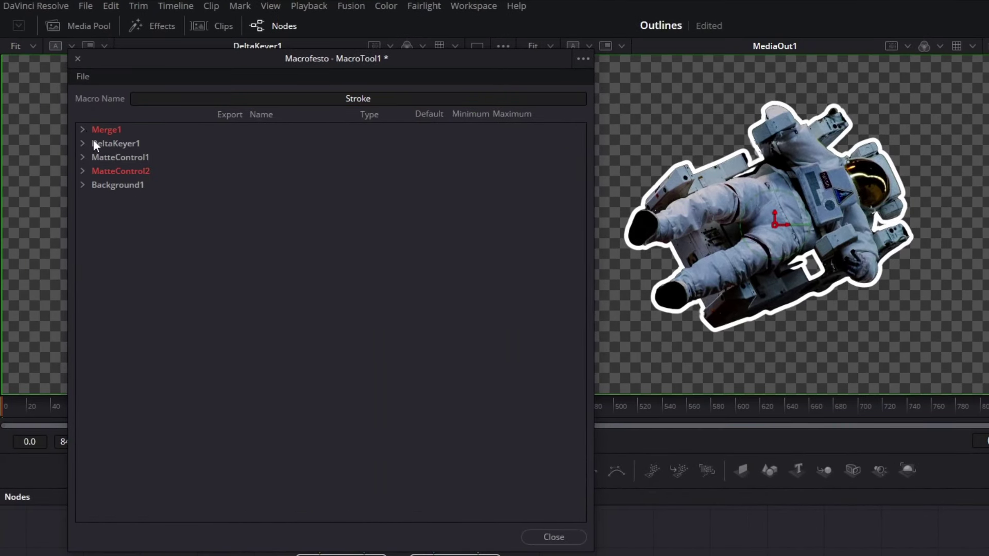
pyautogui.click(83, 144)
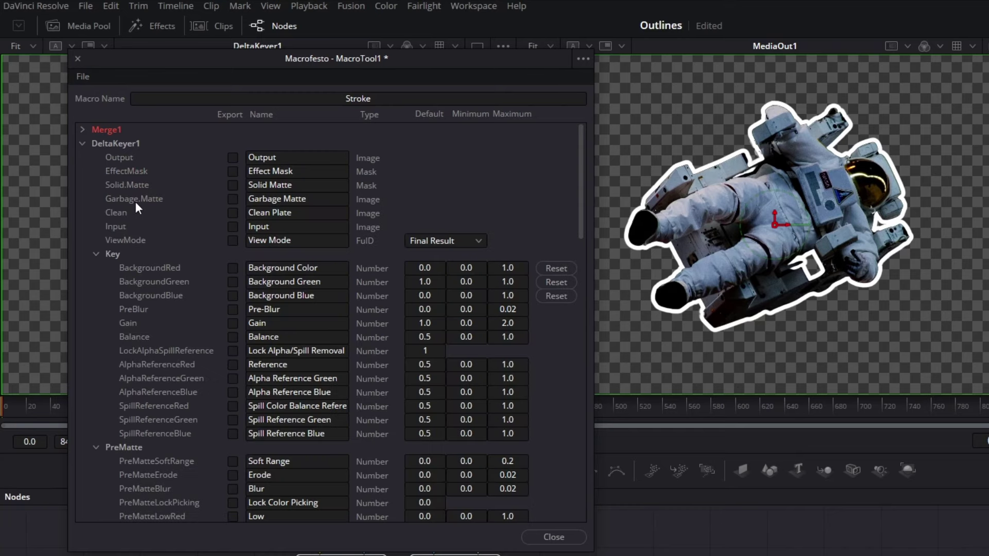
pyautogui.scroll(-8, 150, 237)
pyautogui.scroll(-3, 149, 249)
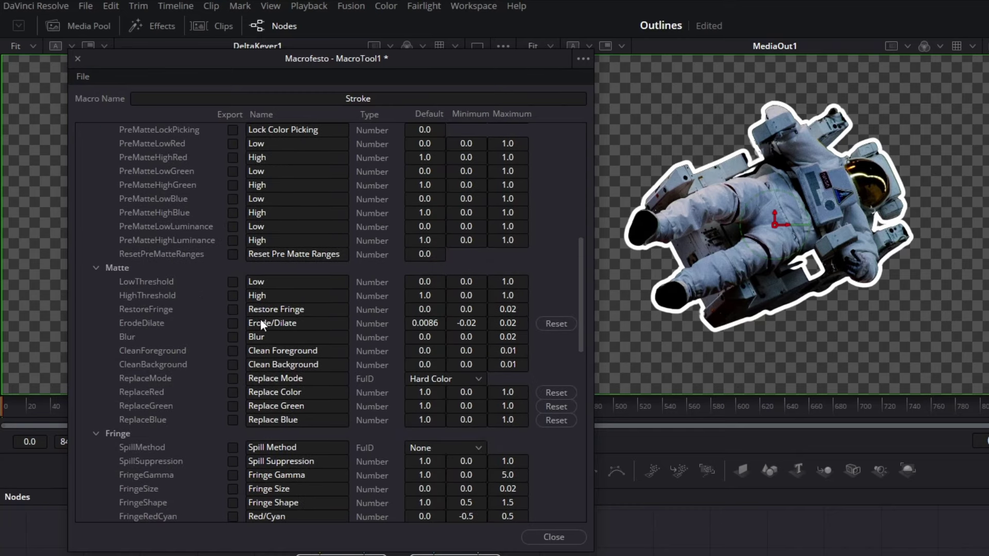
pyautogui.doubleClick(298, 324)
pyautogui.write('Stro')
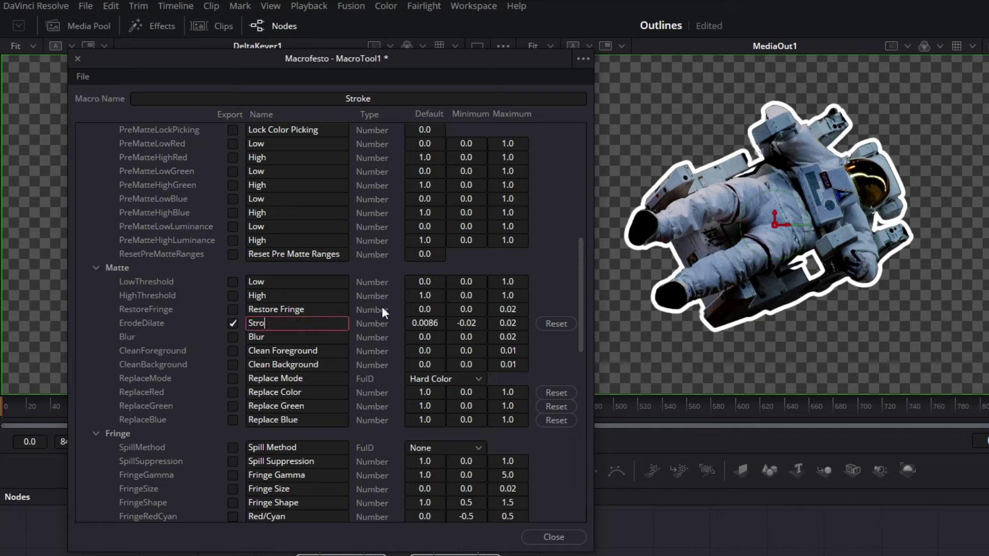
pyautogui.write('ke Thickness')
# Step: Export Blur and the Replace colour, renaming the colour 'Stroke Color'
pyautogui.click(233, 337)
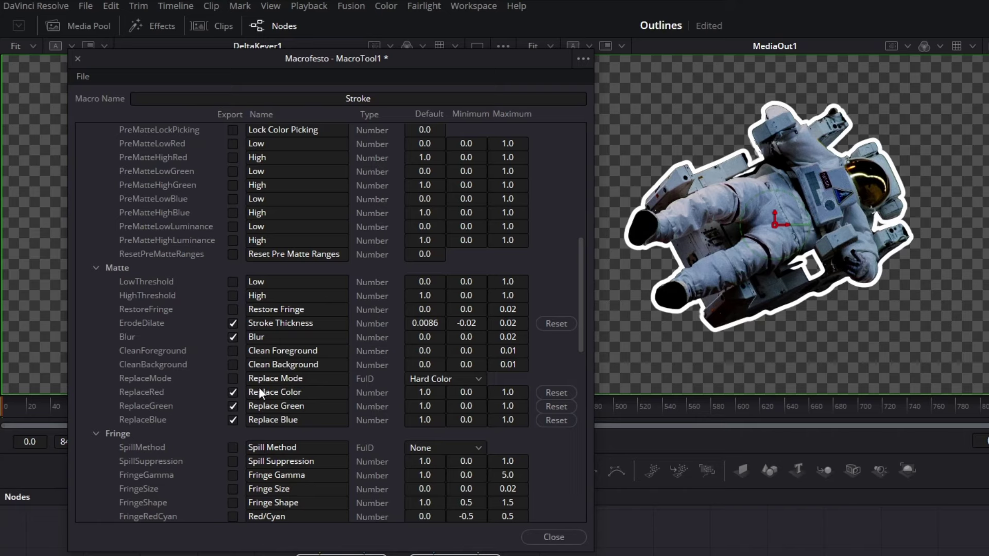
pyautogui.doubleClick(313, 392)
pyautogui.write('Stroke Color')
# Step: Save the macro as Stroke.setting in the Fusion Templates\Edit\Effects folder
pyautogui.click(83, 76)
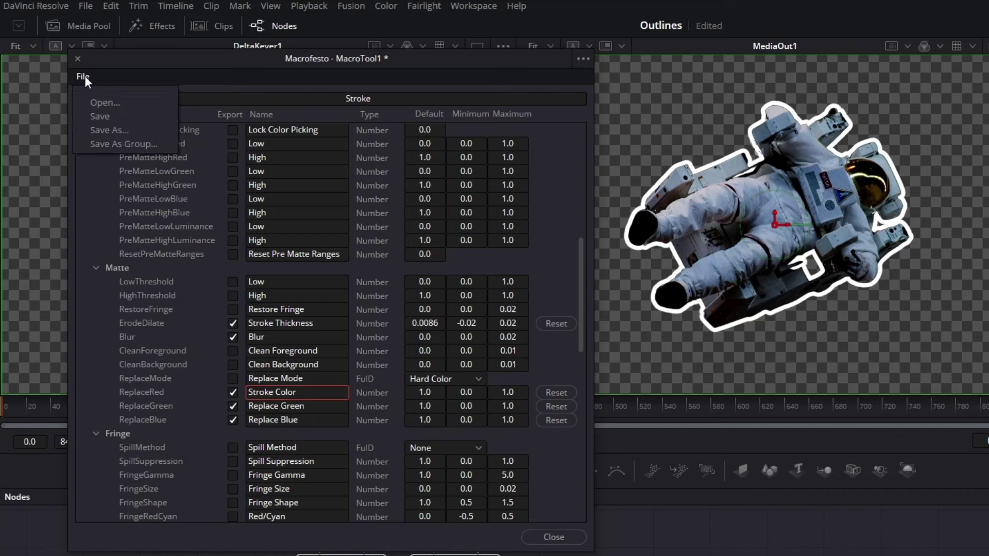
pyautogui.click(101, 143)
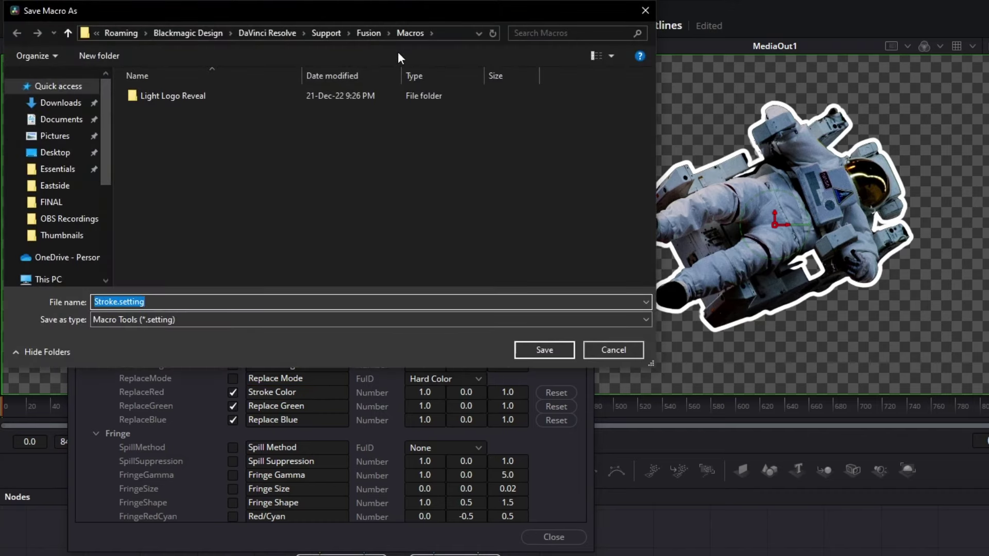
pyautogui.click(447, 32)
pyautogui.write('C:\\Users\\ADMIN\\AppData\\Roaming\\Blackmagic Design\\DaVinci Resolve\\Support\\Fusion\\Templates\\Edit\\Effects')
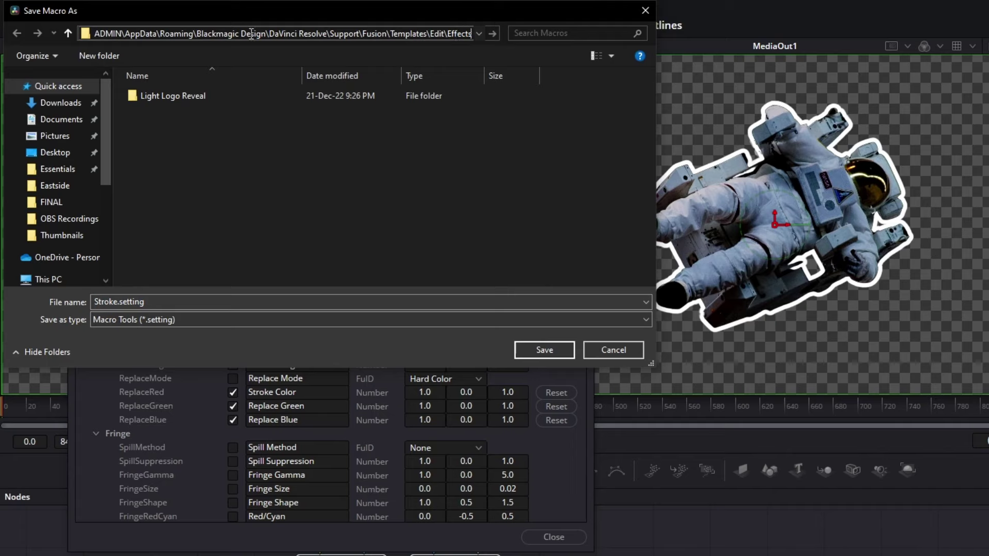
pyautogui.press('Return')
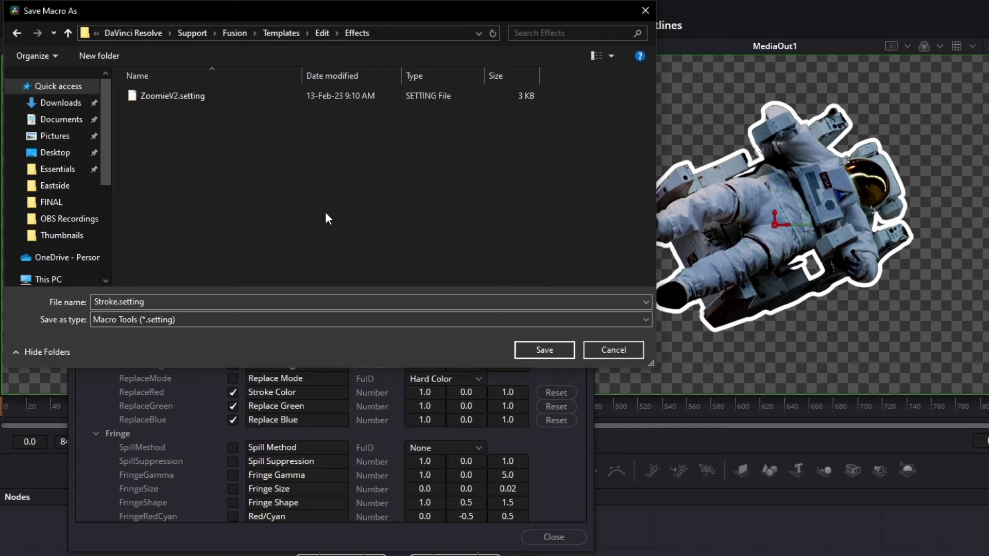
pyautogui.click(544, 349)
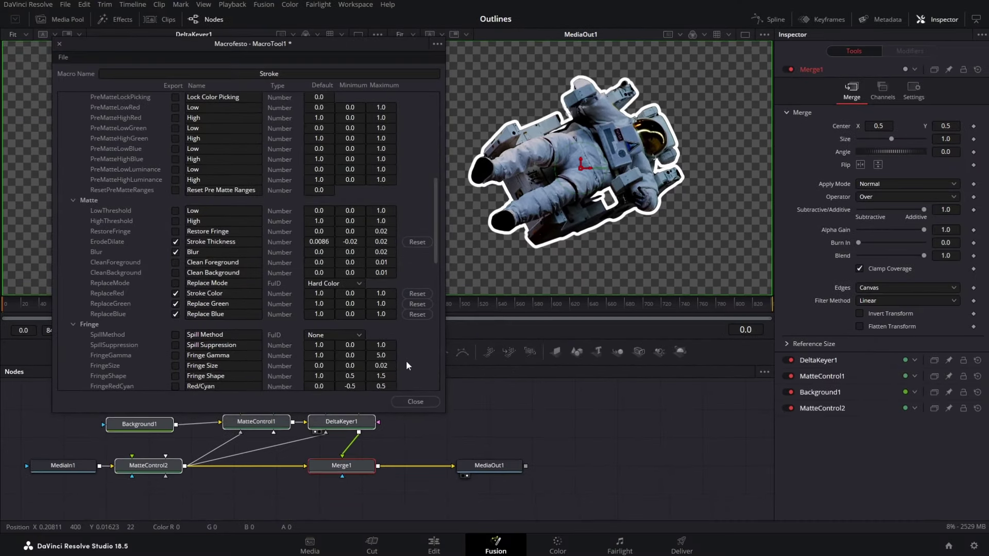
# Step: Close the macro editor and select the man.png clip on the Edit page
pyautogui.click(415, 401)
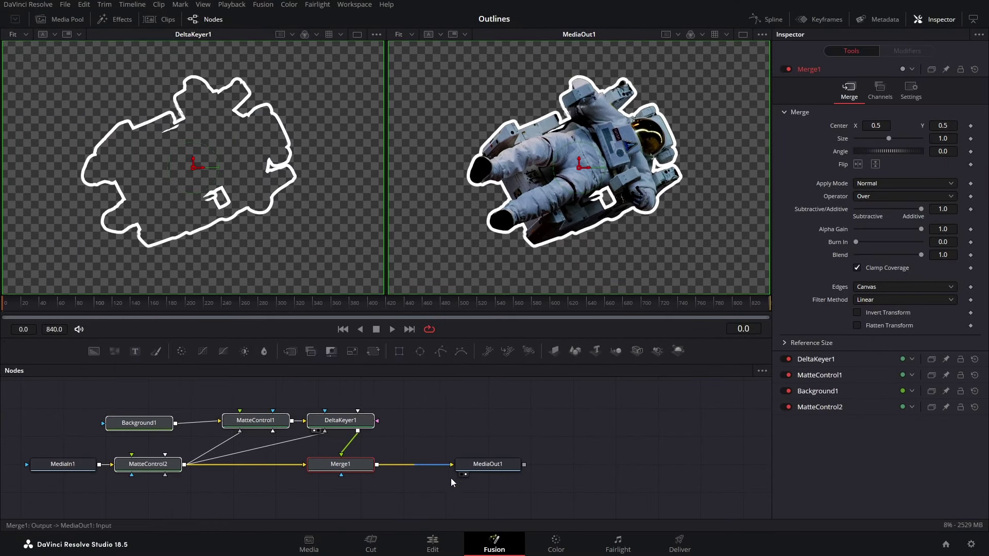
pyautogui.click(433, 546)
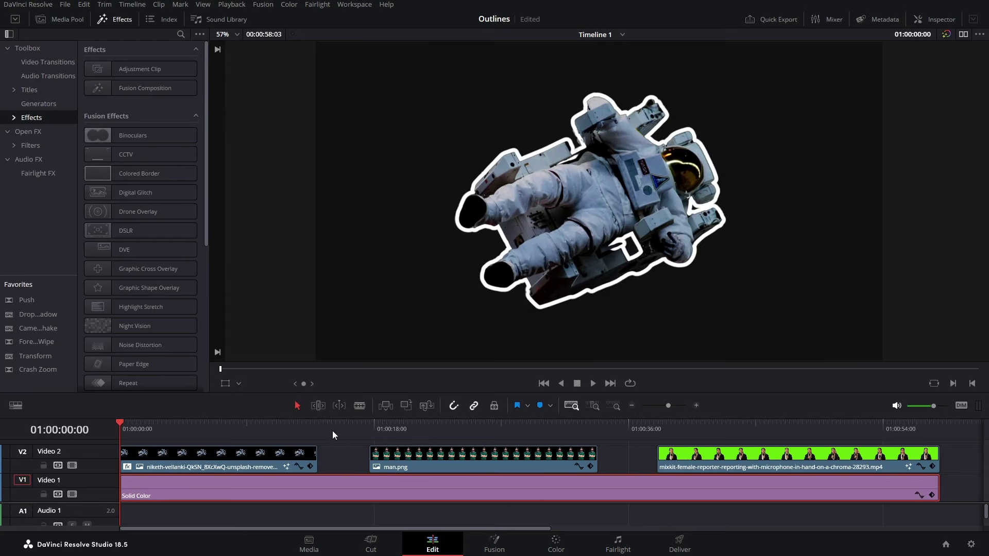
pyautogui.click(434, 430)
pyautogui.click(442, 437)
pyautogui.click(458, 455)
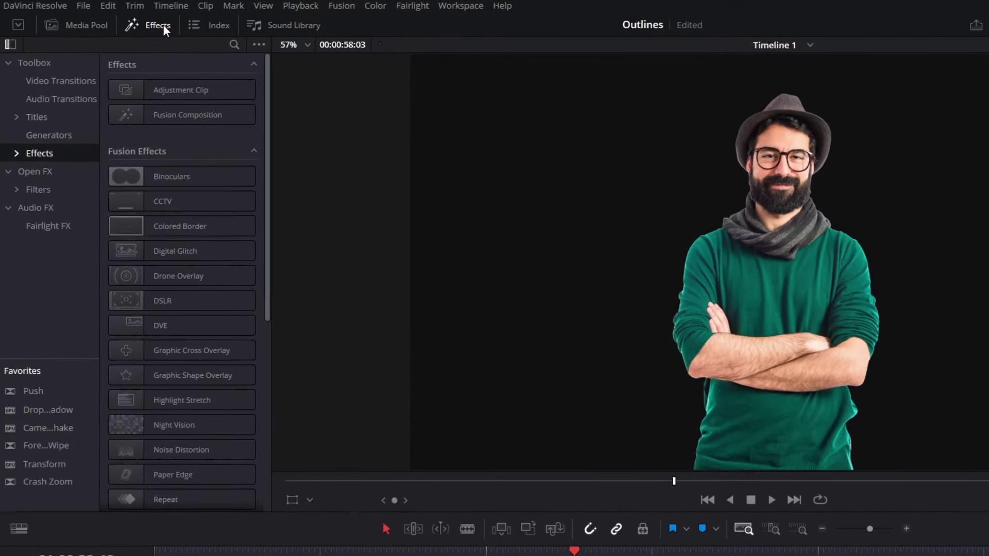
# Step: Apply the Stroke Fusion effect to man.png and show its Inspector settings
pyautogui.scroll(-6, 239, 335)
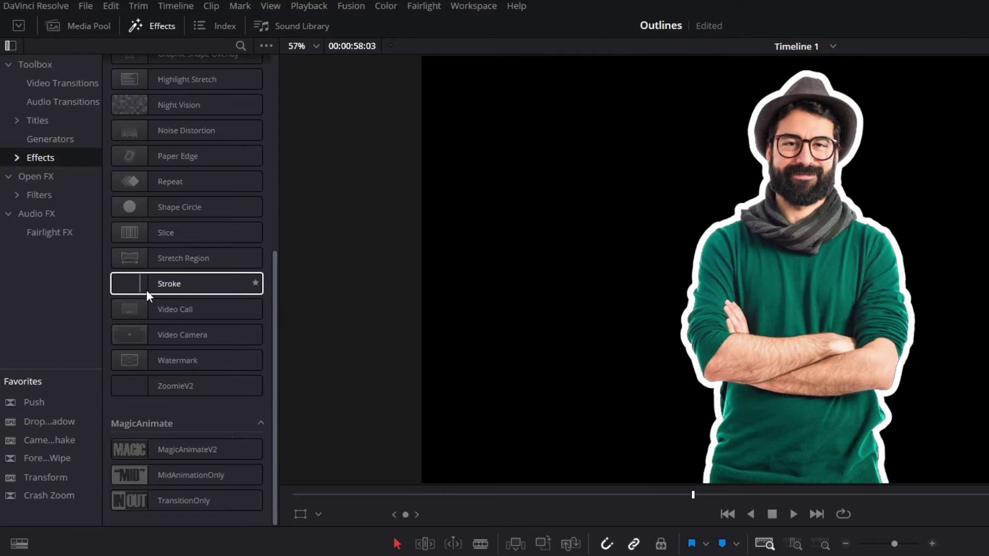
pyautogui.moveTo(148, 286)
pyautogui.mouseDown()
pyautogui.moveTo(211, 294)
pyautogui.moveTo(556, 544)
pyautogui.mouseUp()
pyautogui.moveTo(438, 407); pyautogui.dragTo(454, 454)
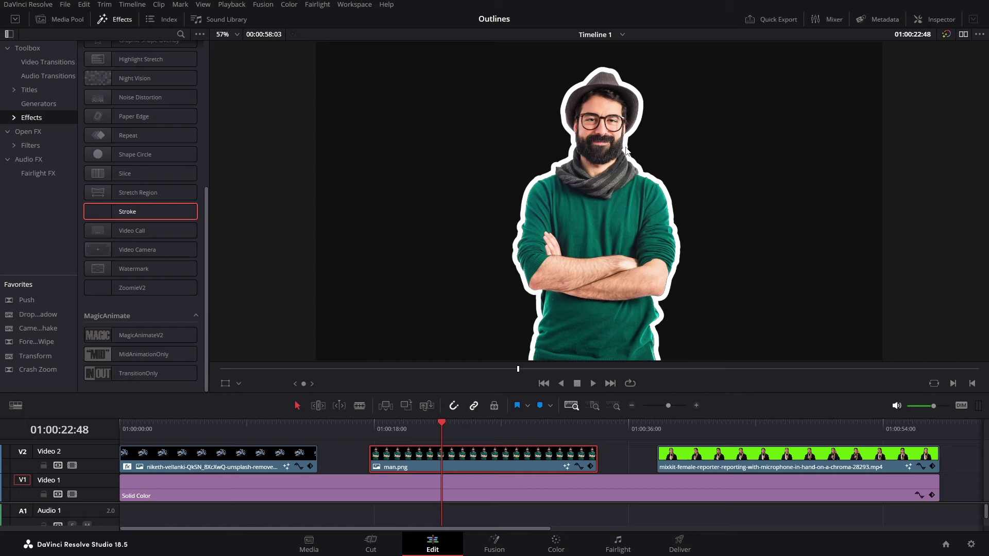
pyautogui.click(494, 545)
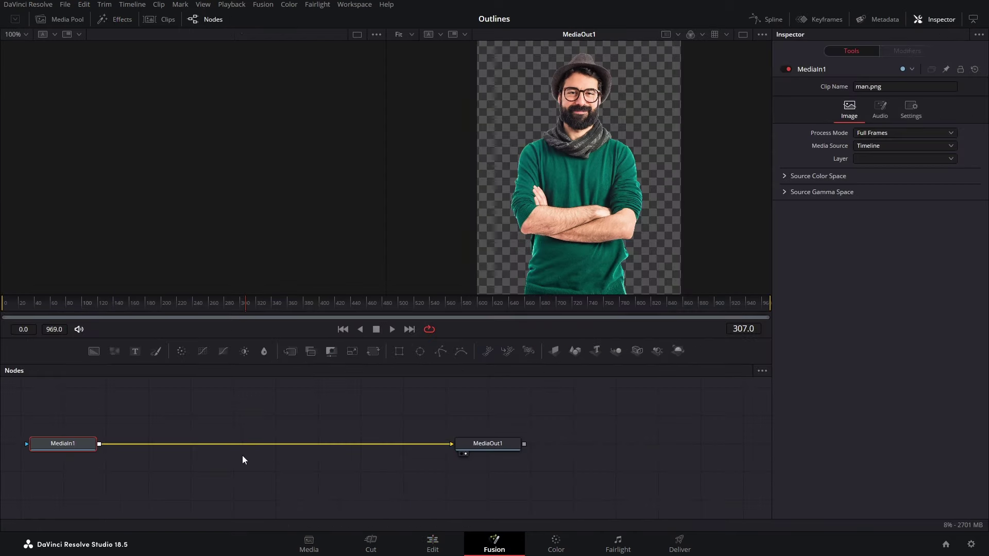
pyautogui.click(432, 546)
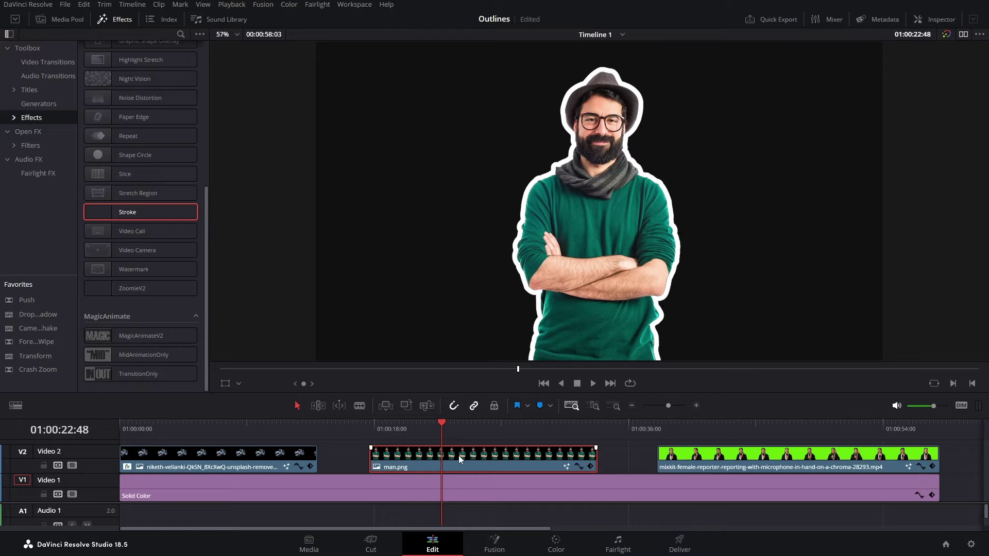
pyautogui.click(941, 19)
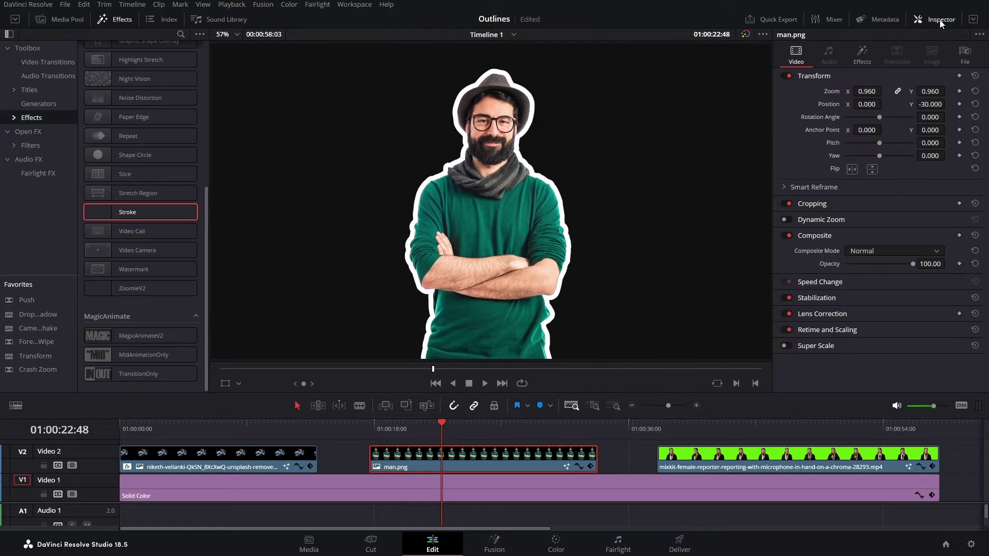
# Step: Set the man's Stroke Thickness to 0.0086 and adjust the outline blur
pyautogui.click(861, 54)
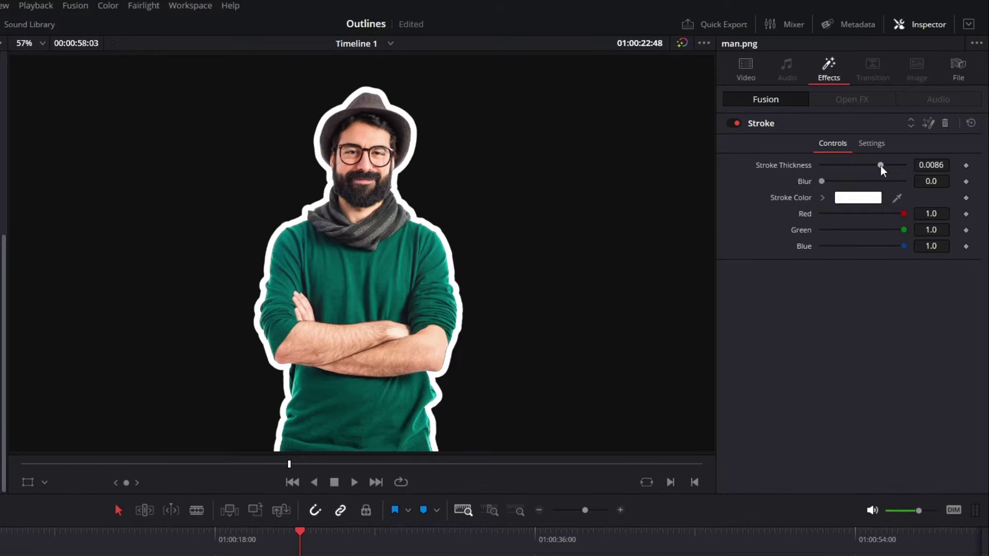
pyautogui.moveTo(880, 166)
pyautogui.mouseDown()
pyautogui.moveTo(852, 169)
pyautogui.moveTo(880, 170)
pyautogui.mouseUp()
pyautogui.moveTo(823, 181)
pyautogui.mouseDown()
pyautogui.moveTo(867, 181)
pyautogui.moveTo(804, 182)
pyautogui.mouseUp()
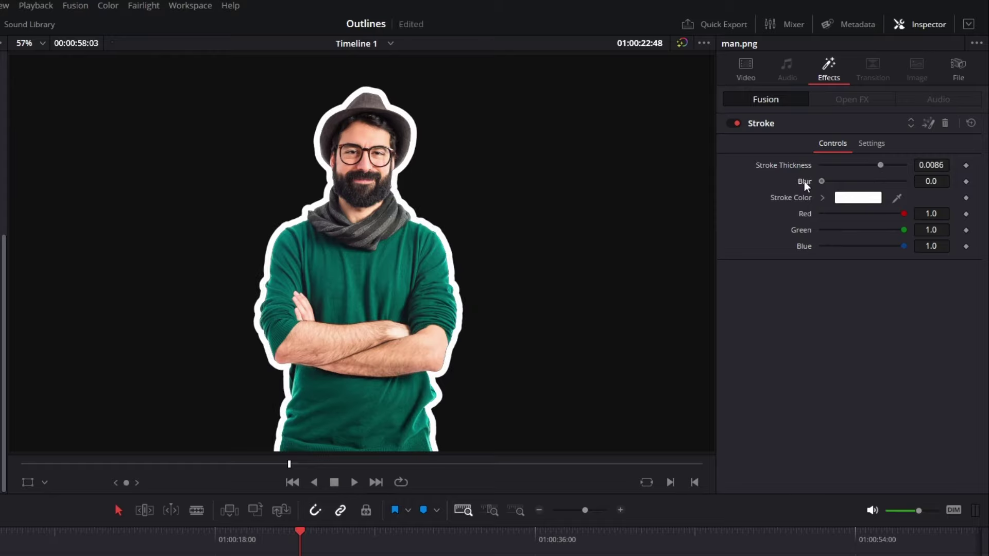
# Step: Change the man's stroke colour to red (R 1.0, G 0.0, B 0.015686)
pyautogui.click(841, 204)
pyautogui.click(430, 279)
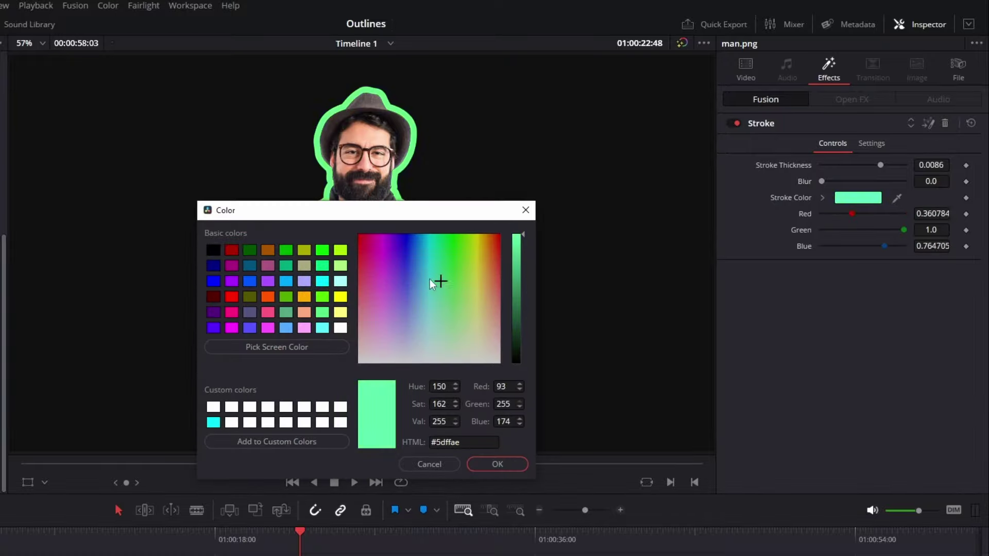
pyautogui.click(369, 236)
pyautogui.moveTo(368, 236)
pyautogui.mouseDown()
pyautogui.moveTo(462, 233)
pyautogui.moveTo(428, 297)
pyautogui.moveTo(358, 341)
pyautogui.moveTo(351, 221)
pyautogui.mouseUp()
pyautogui.click(490, 464)
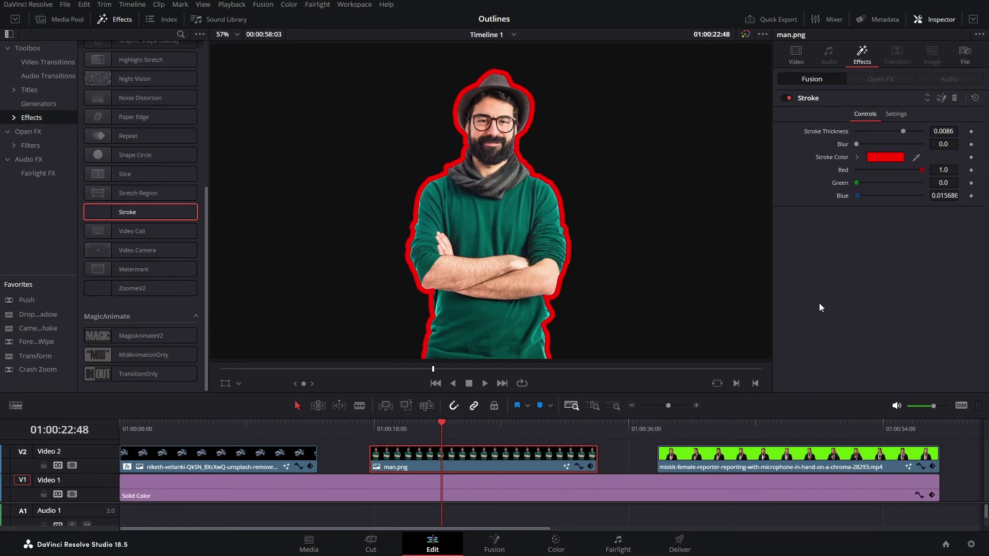
# Step: Apply the Stroke effect to the green-screen reporter clip and play it back
pyautogui.click(694, 428)
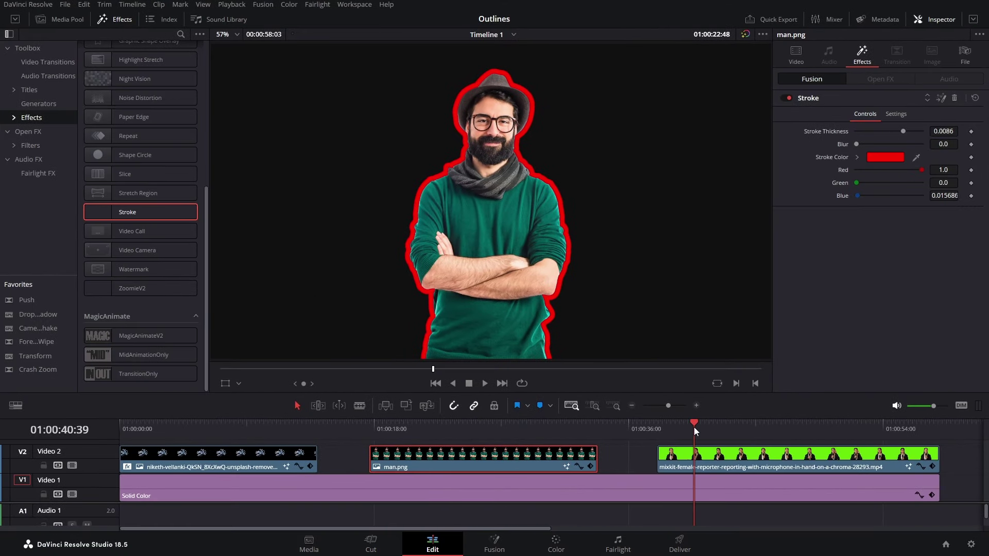
pyautogui.press('space')
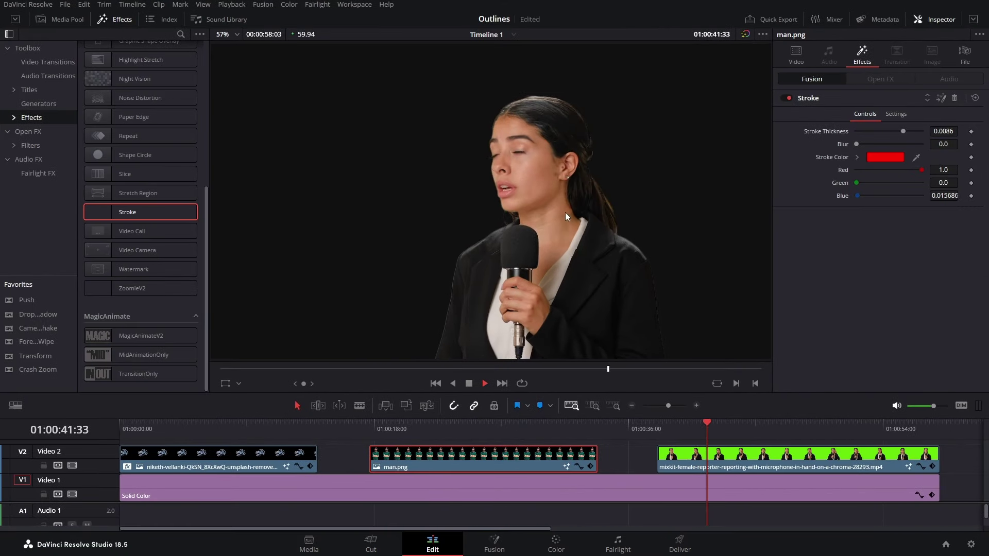
pyautogui.press('space')
pyautogui.moveTo(160, 219)
pyautogui.mouseDown()
pyautogui.moveTo(285, 236)
pyautogui.moveTo(728, 426)
pyautogui.moveTo(730, 454)
pyautogui.mouseUp()
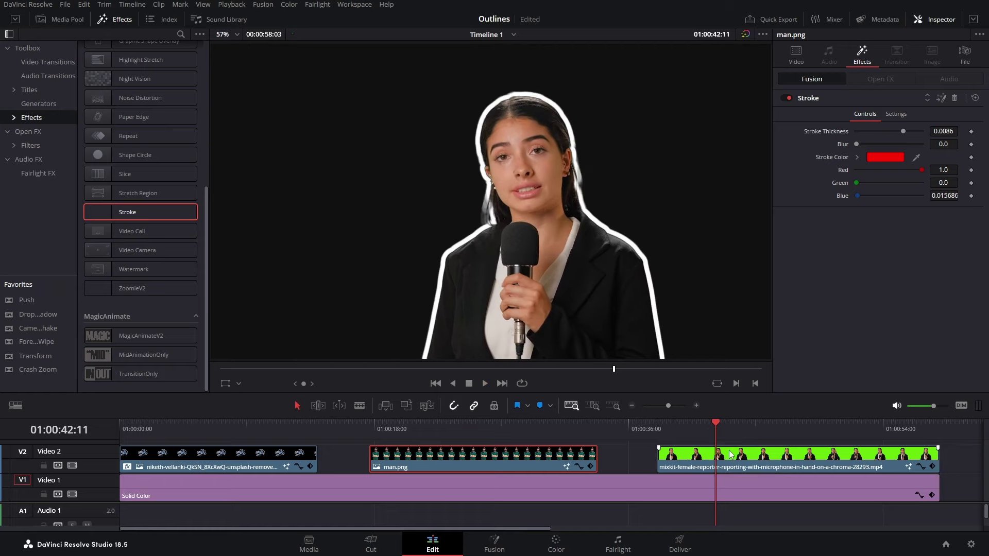
pyautogui.press('space')
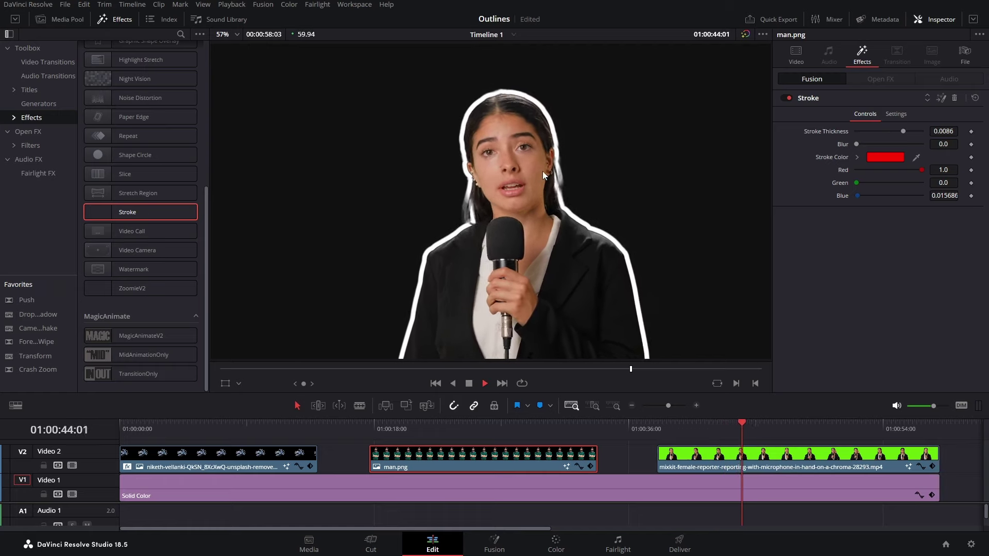
# Step: Replay the reporter section, then increase the stroke thickness and add slight blur
pyautogui.click(676, 423)
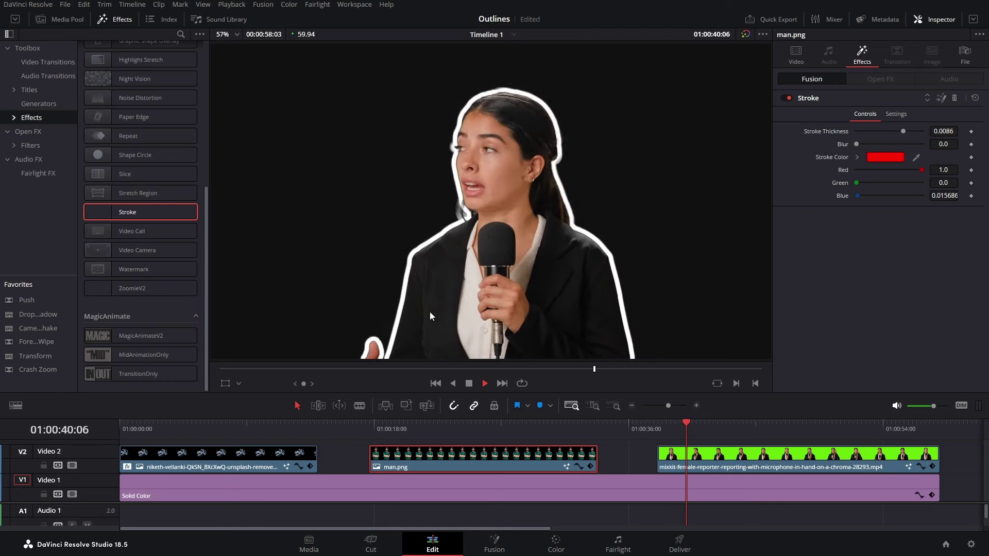
pyautogui.press('space')
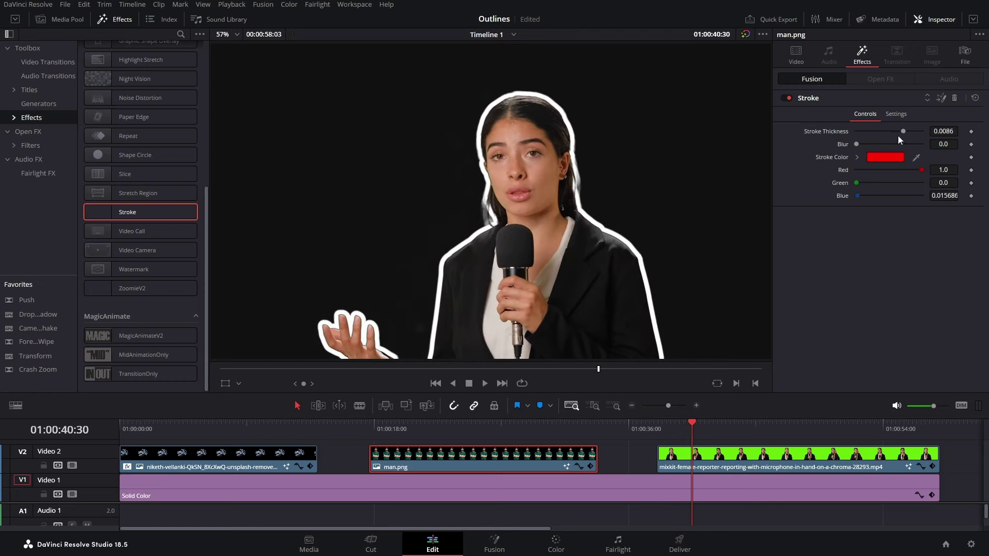
pyautogui.moveTo(898, 135)
pyautogui.mouseDown()
pyautogui.moveTo(886, 131)
pyautogui.moveTo(922, 135)
pyautogui.mouseUp()
pyautogui.moveTo(857, 144); pyautogui.dragTo(889, 143)
# Step: Thin the reporter's outline to 0.007 with slight blur and color it bright green
pyautogui.click(695, 460)
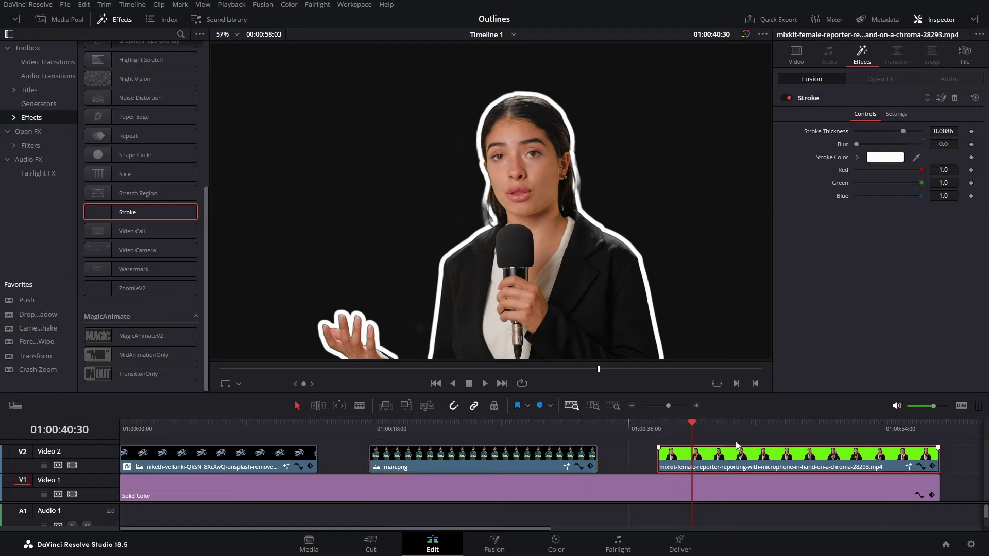
pyautogui.moveTo(905, 133)
pyautogui.mouseDown()
pyautogui.moveTo(886, 129)
pyautogui.moveTo(901, 128)
pyautogui.moveTo(868, 148)
pyautogui.mouseUp()
pyautogui.click(886, 157)
pyautogui.click(555, 189)
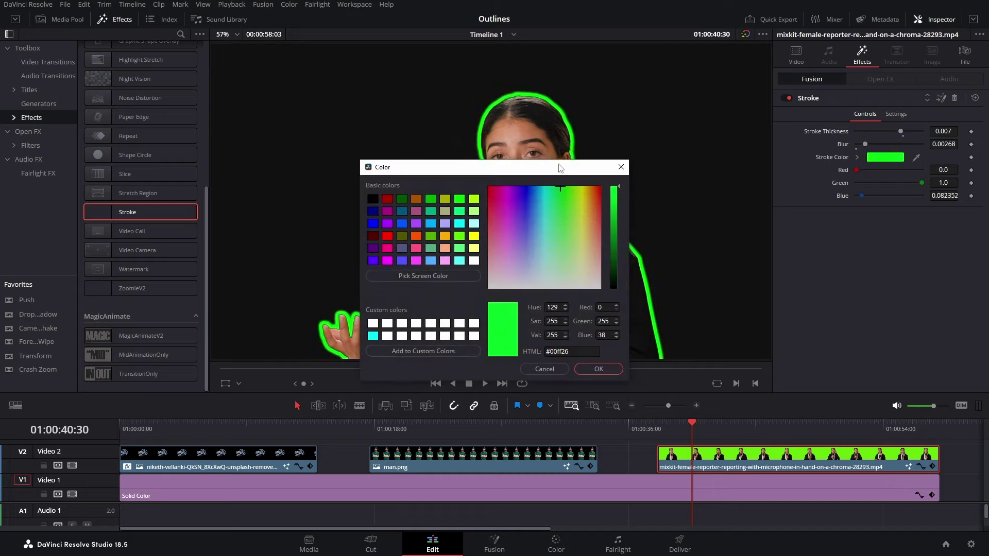
pyautogui.click(596, 366)
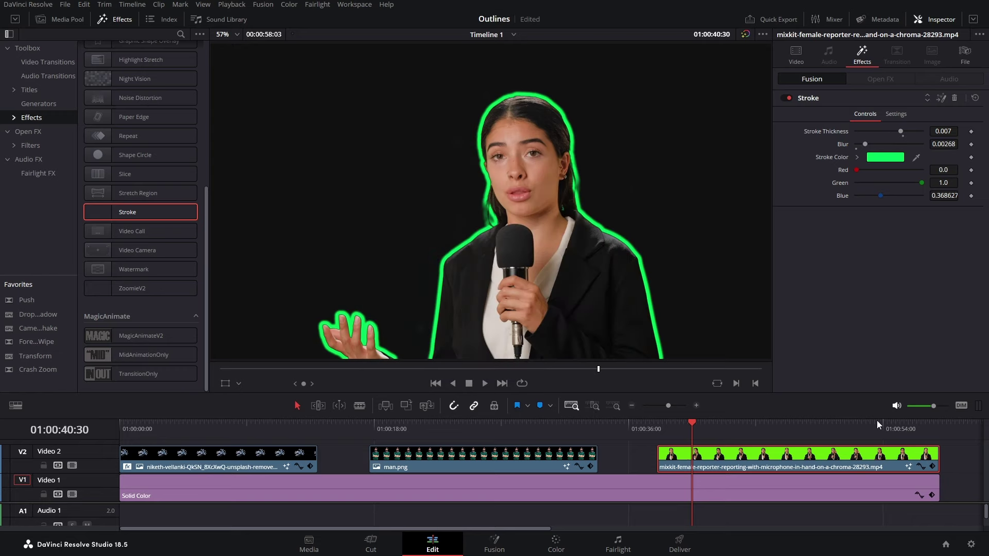
pyautogui.click(261, 425)
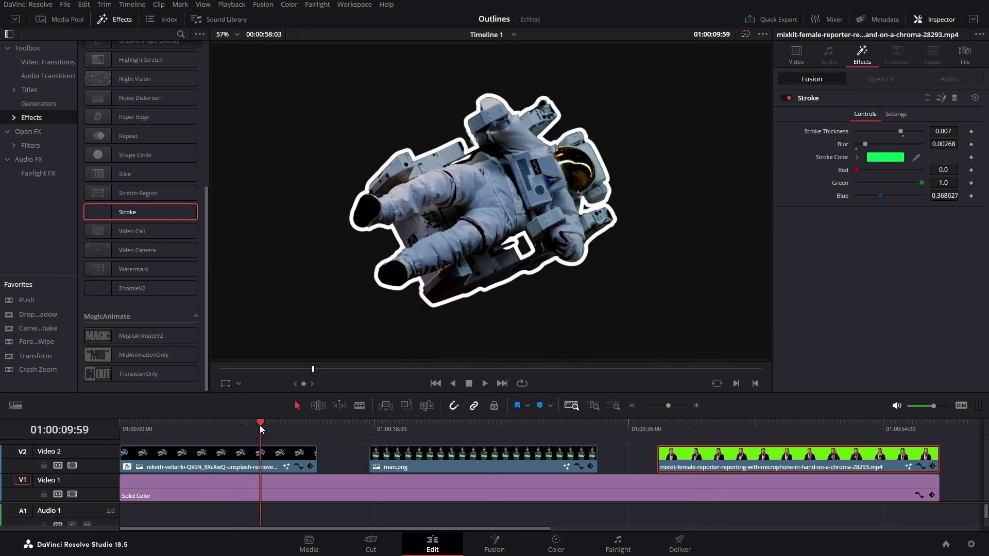